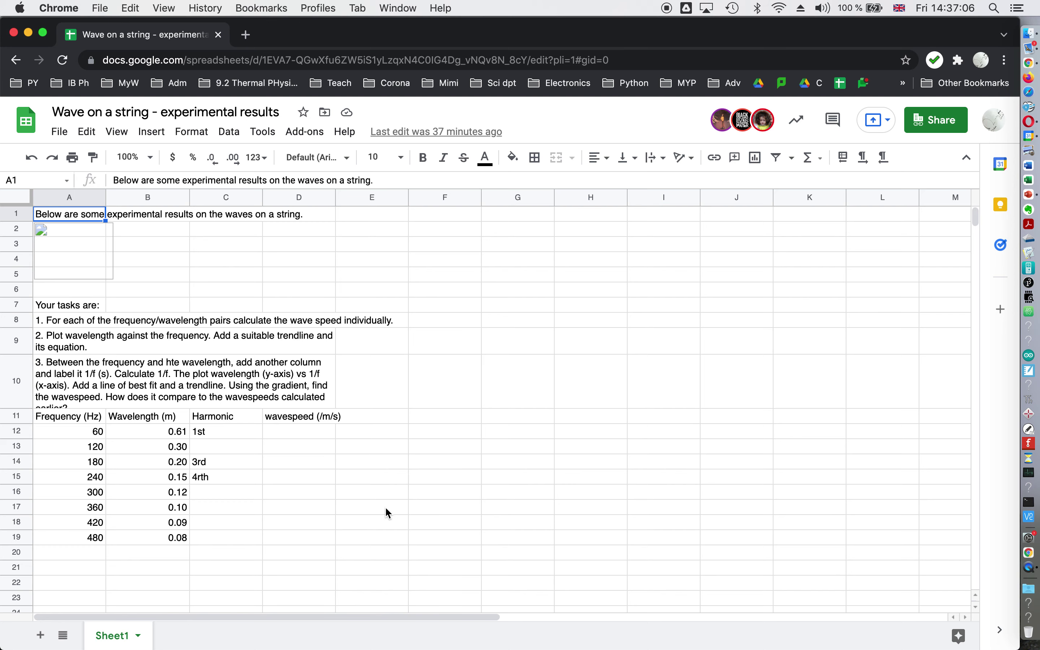
# Zoom the wave-on-a-string sheet to 200% with cell D12 selected.
pyautogui.click(294, 432)
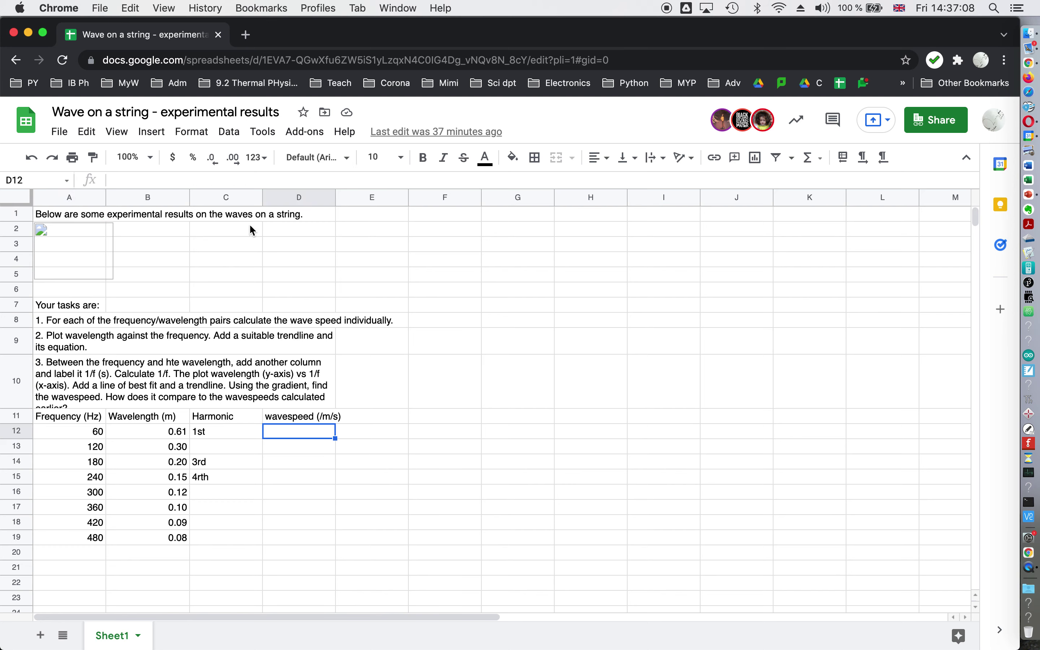
pyautogui.click(153, 159)
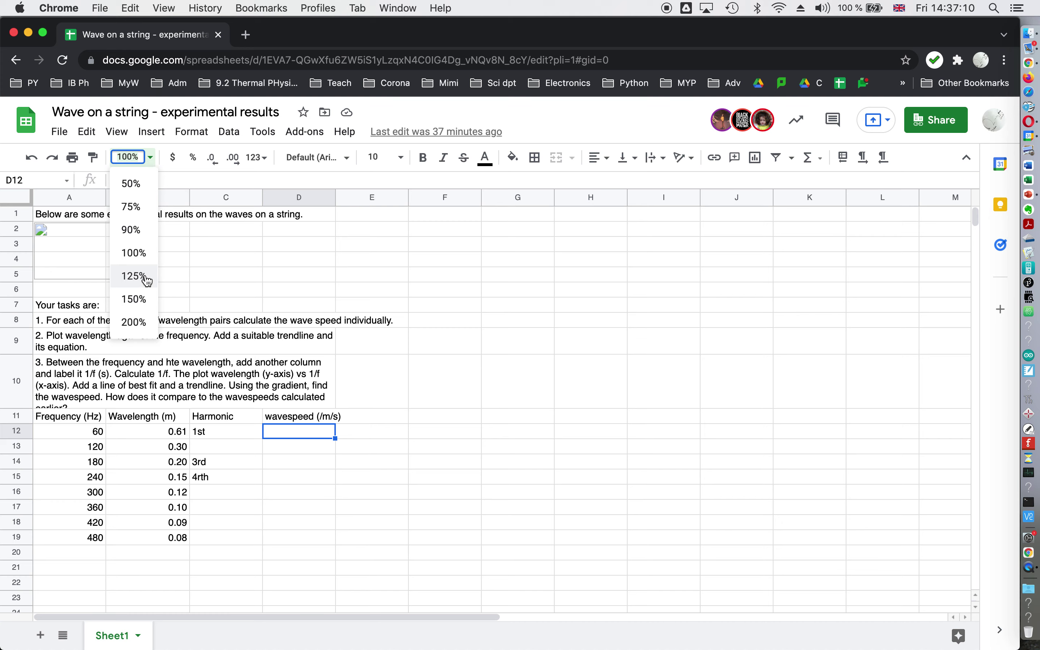
pyautogui.click(134, 322)
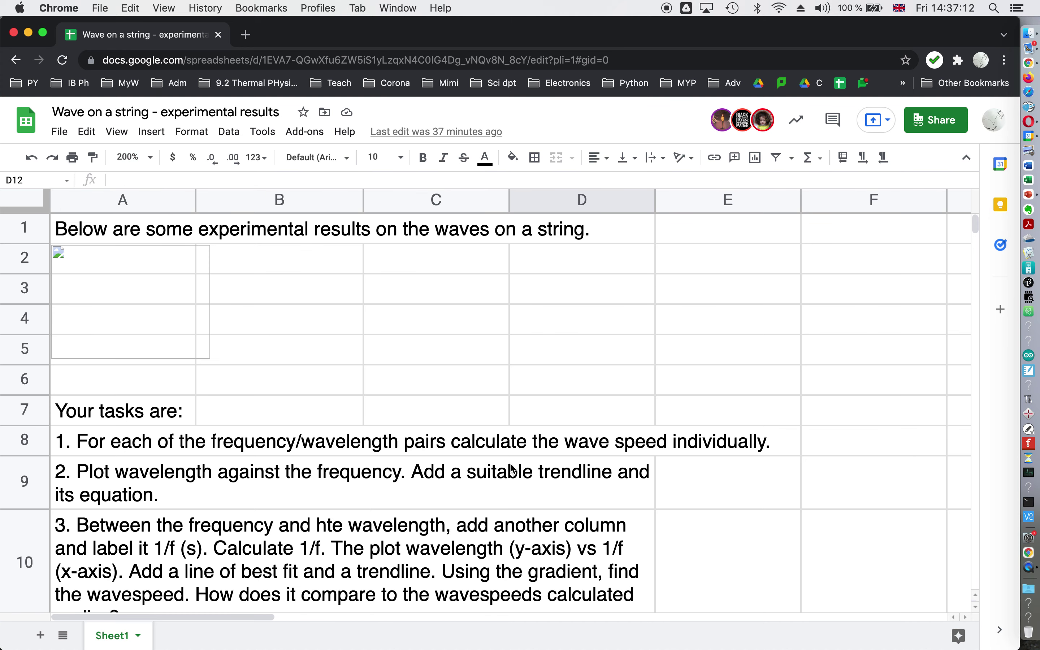
pyautogui.scroll(-10, 511, 469)
# Enter =A12*B12 in D12 to get the first wavespeed, 36.6.
pyautogui.scroll(5, 511, 467)
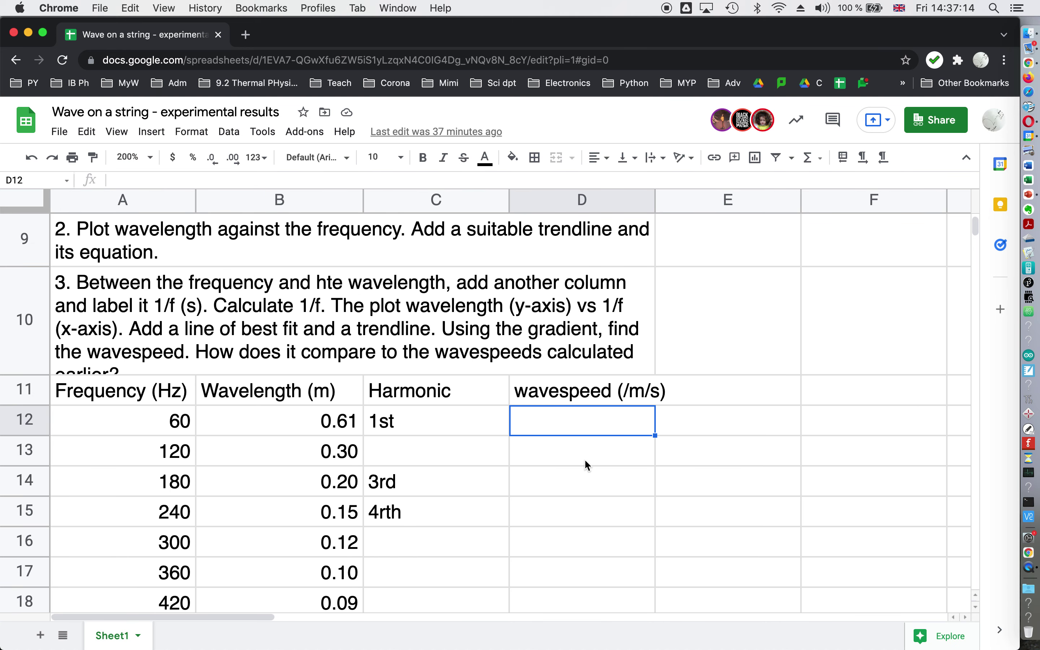
pyautogui.write('=')
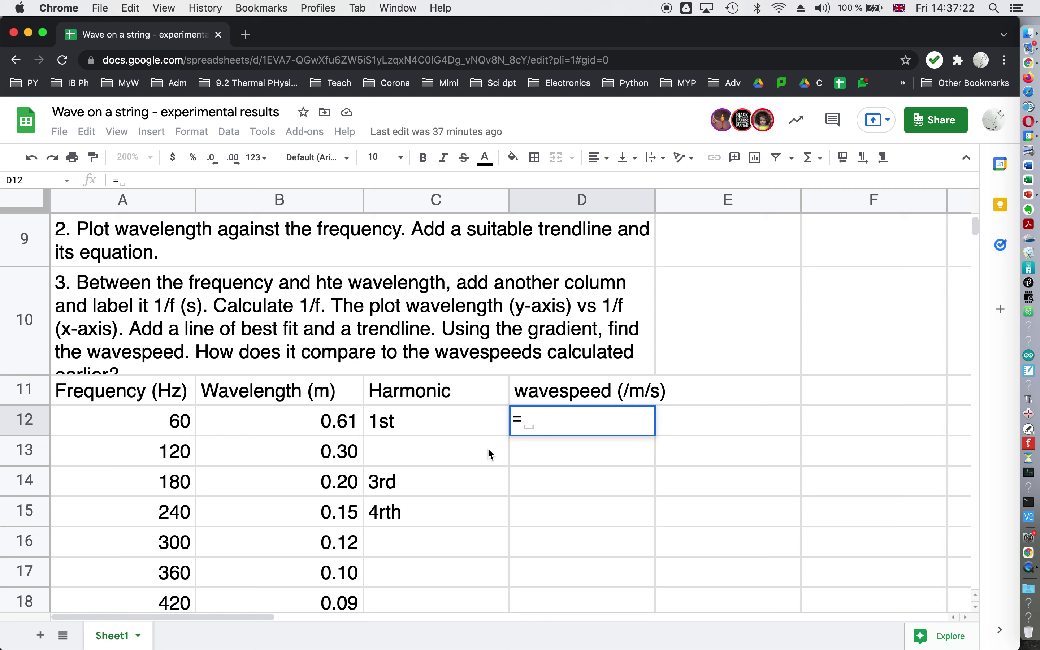
pyautogui.click(140, 424)
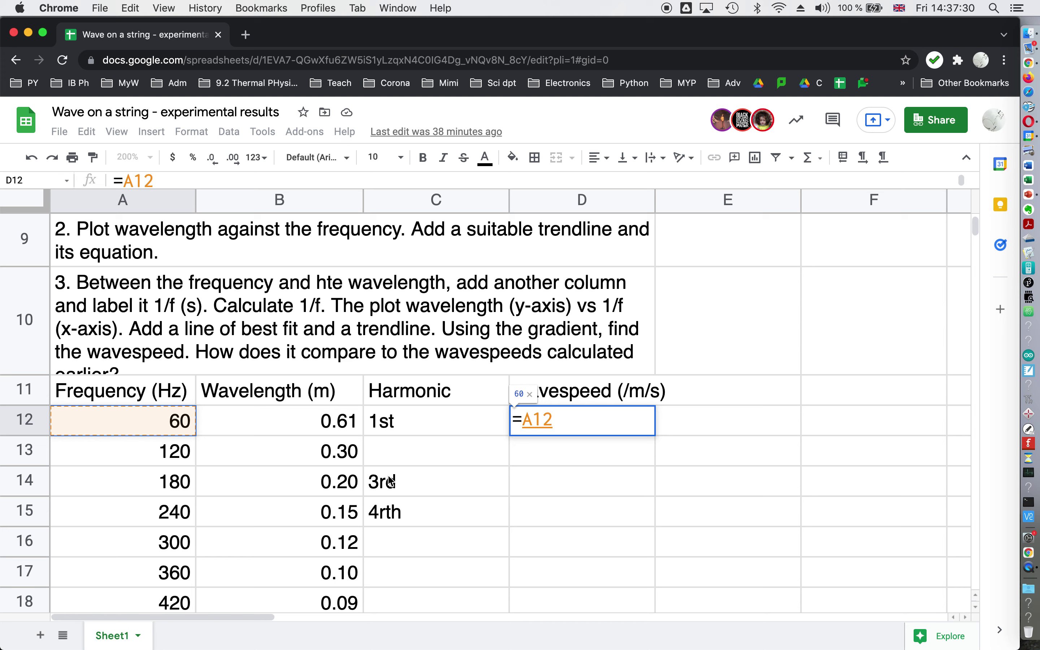
pyautogui.write('*')
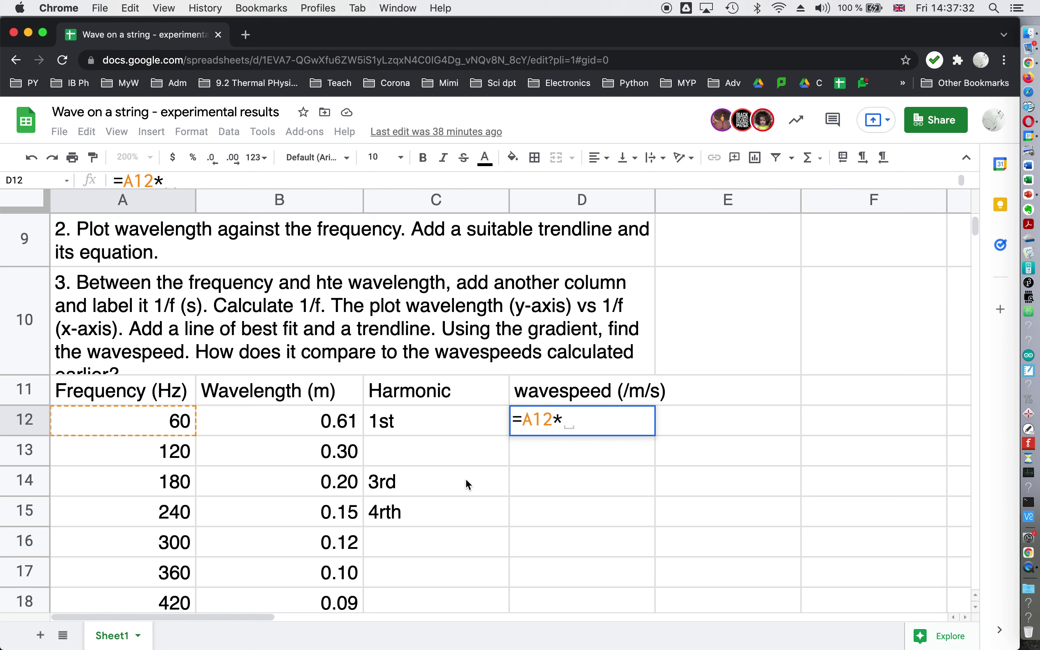
pyautogui.click(312, 422)
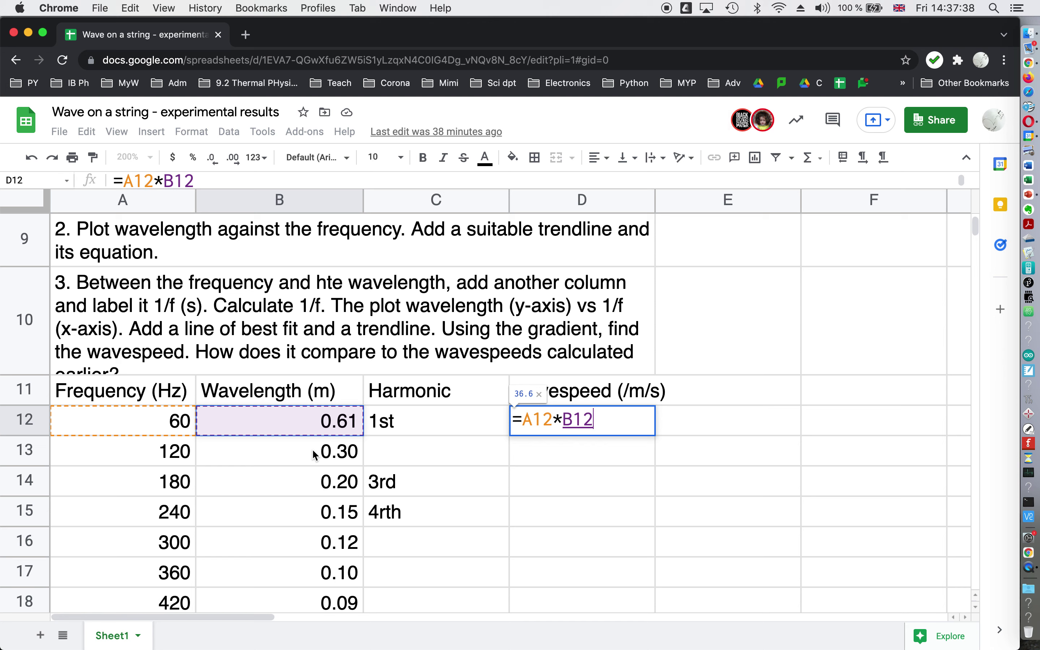
pyautogui.press('Return')
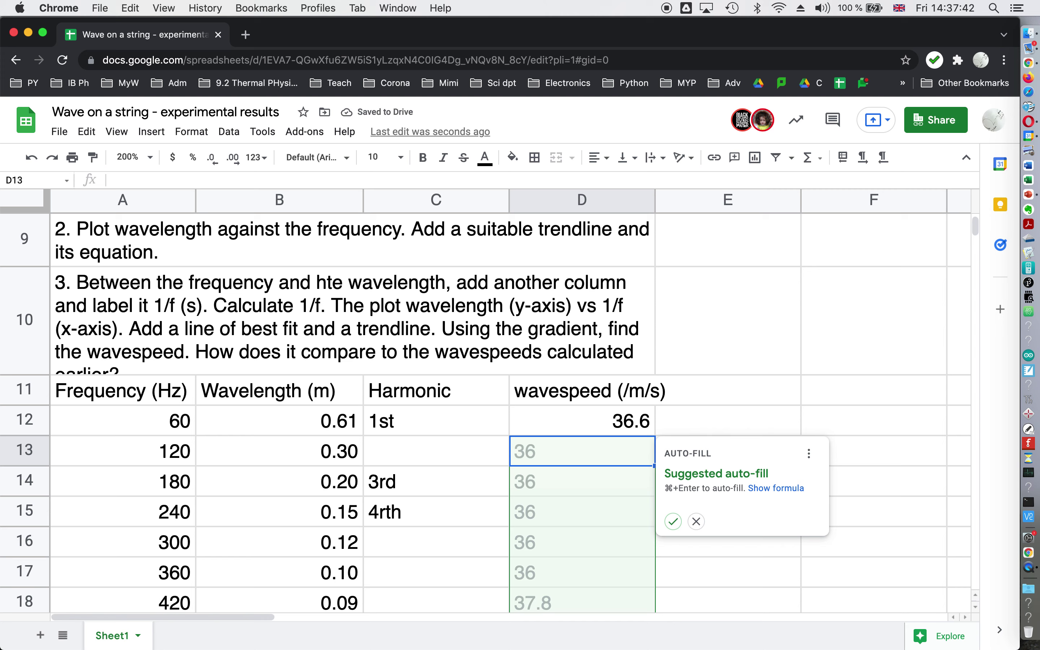
# Auto-fill the wavespeed formula down D13:D19 and check the results, 36 to 38.4 m/s.
pyautogui.click(673, 522)
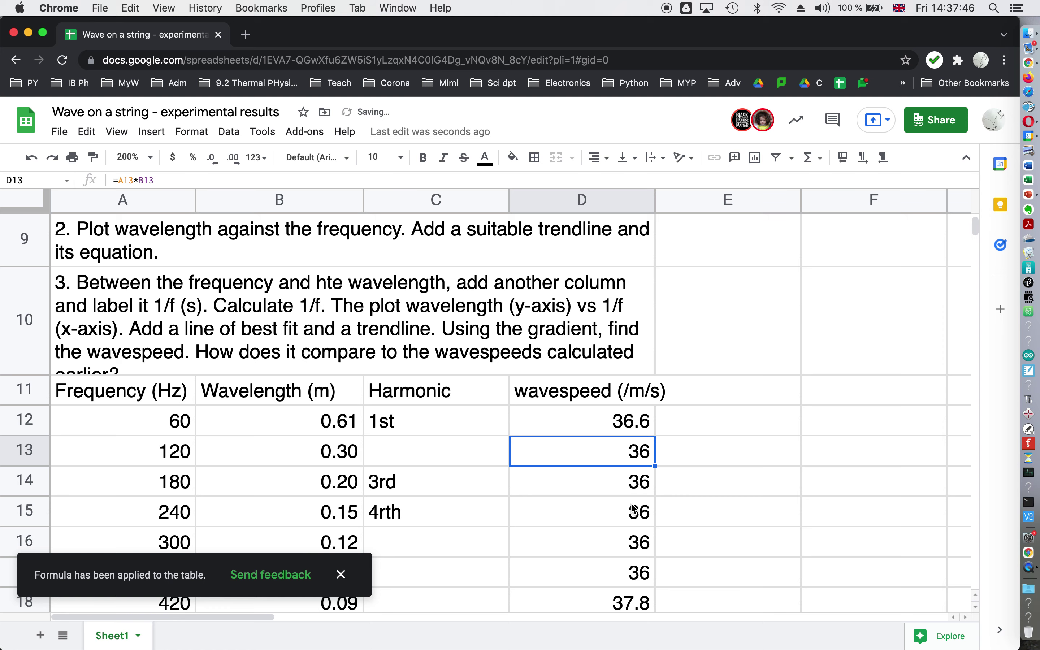
pyautogui.scroll(-3, 632, 506)
pyautogui.scroll(1, 632, 506)
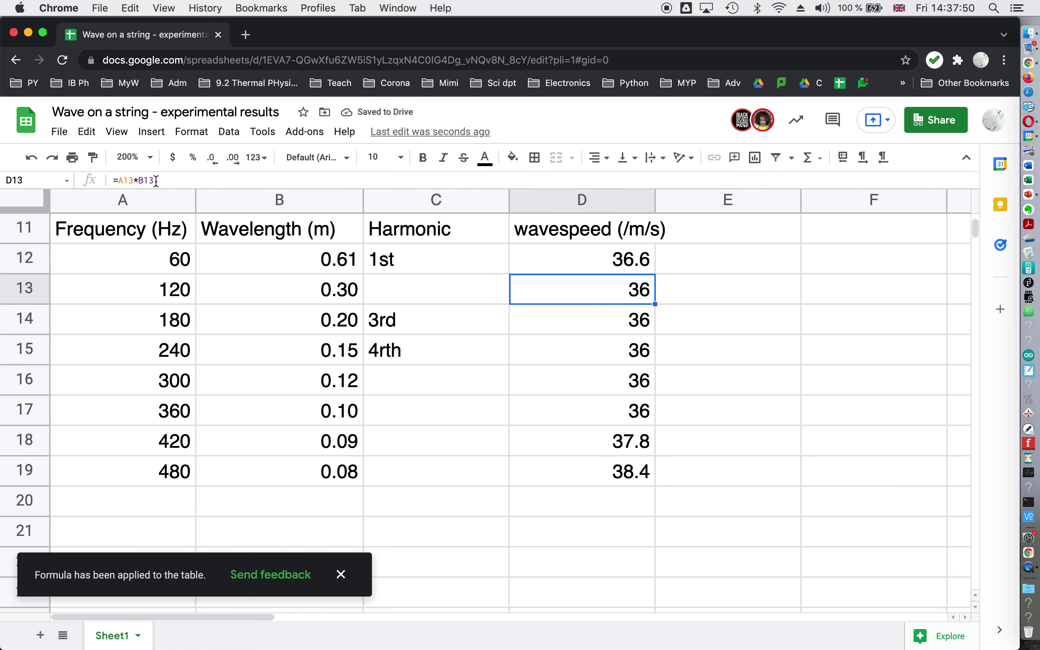
pyautogui.click(620, 452)
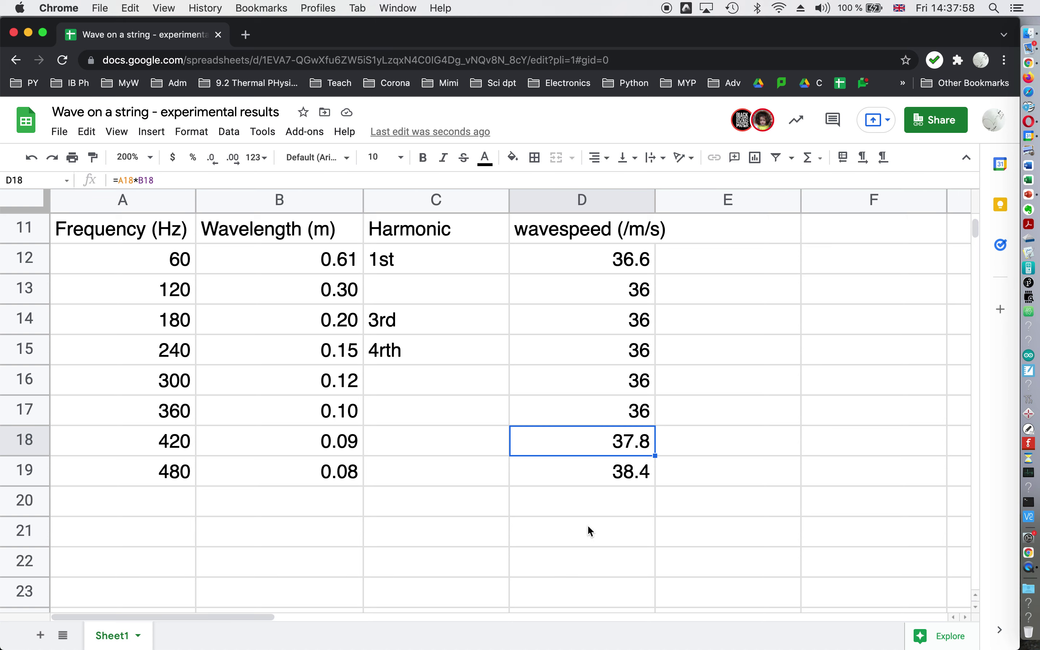
pyautogui.scroll(5, 588, 527)
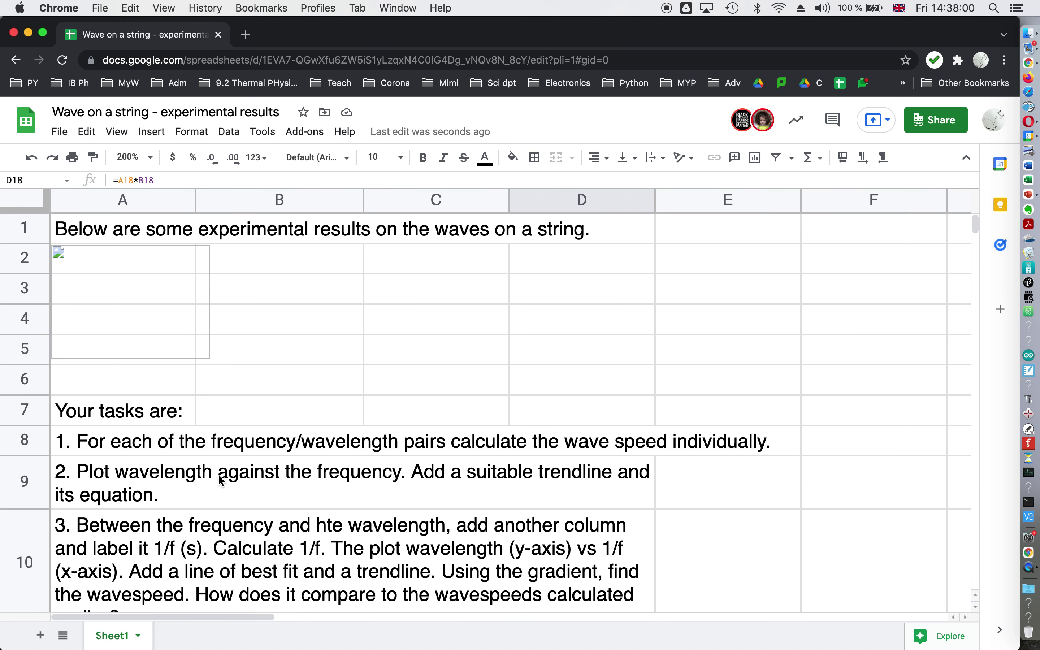
pyautogui.click(95, 439)
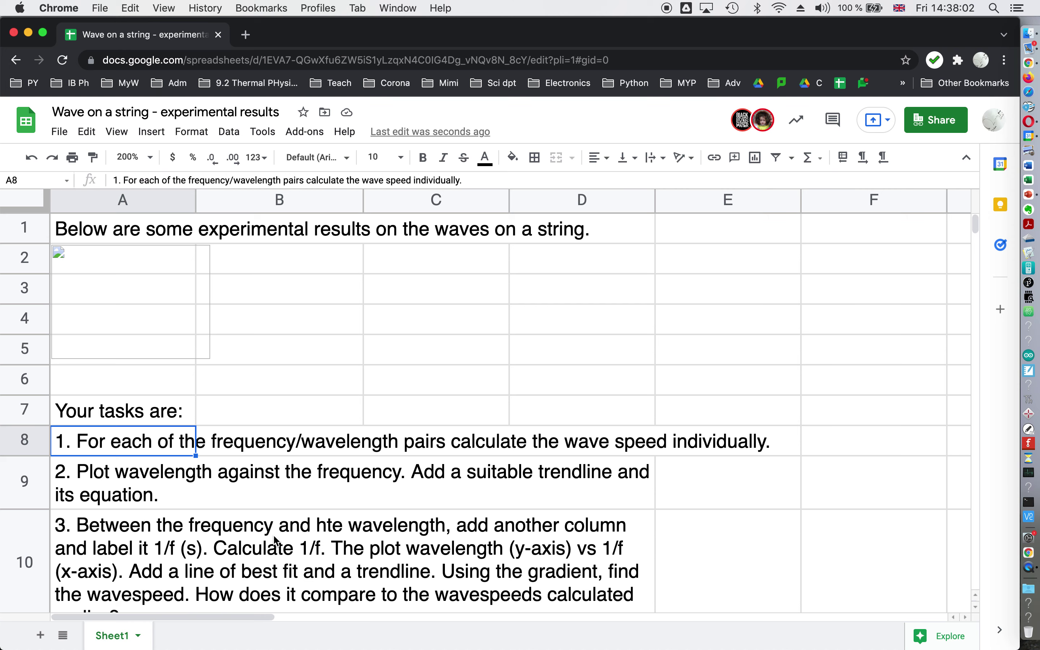
pyautogui.scroll(-5, 275, 540)
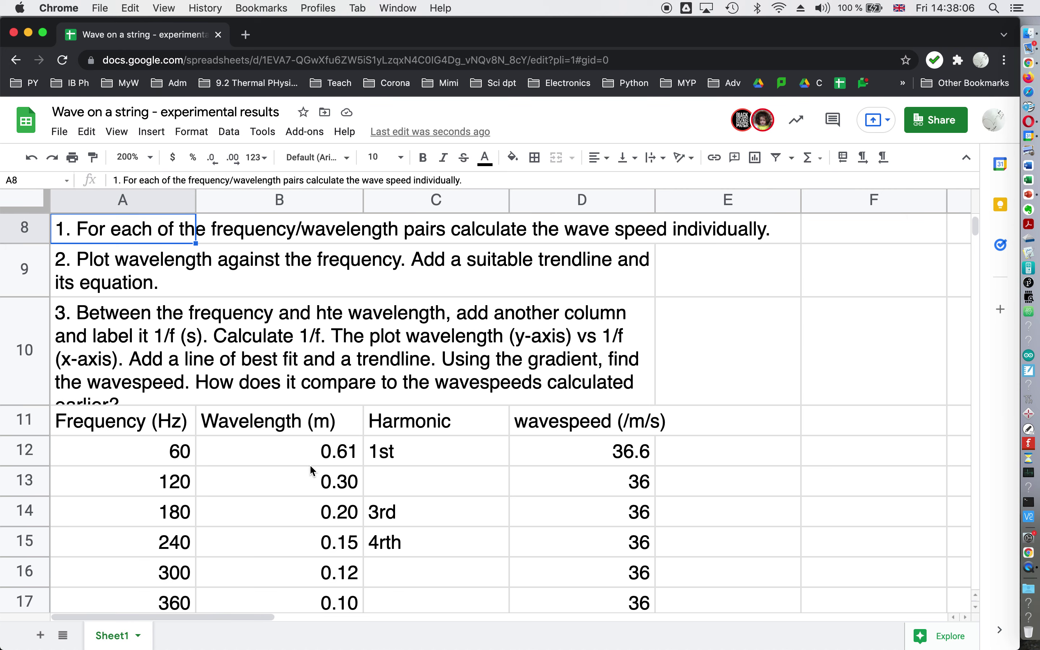
pyautogui.scroll(-2, 311, 471)
# Insert a scatter chart from A11:B19, titled 'Wavelength (m) vs Frequency (Hz)'.
pyautogui.moveTo(142, 339); pyautogui.dragTo(275, 581)
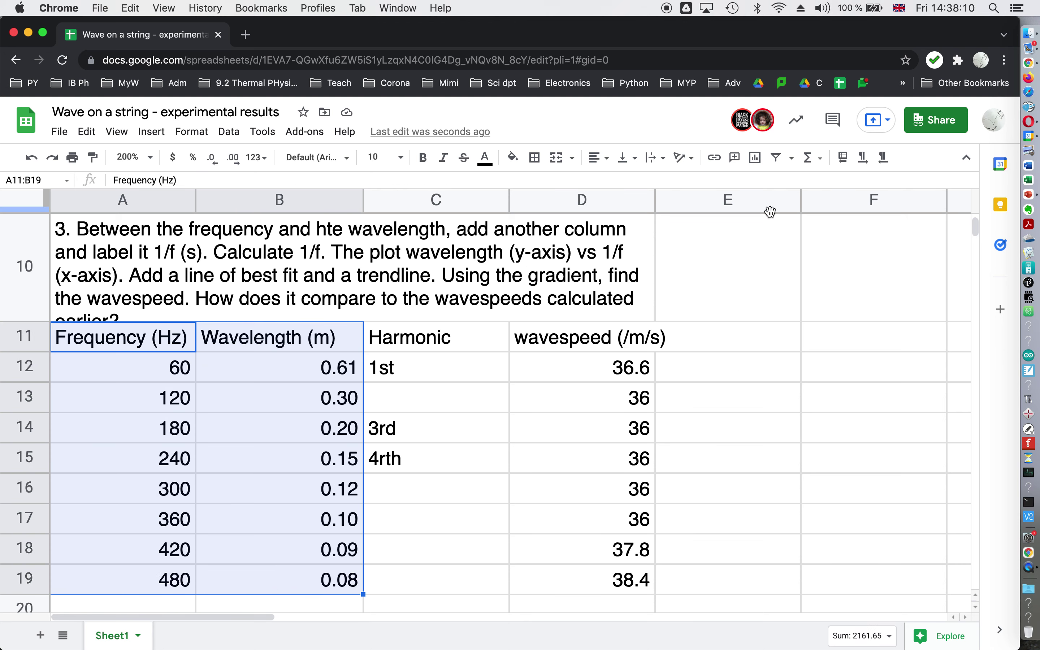
pyautogui.click(755, 158)
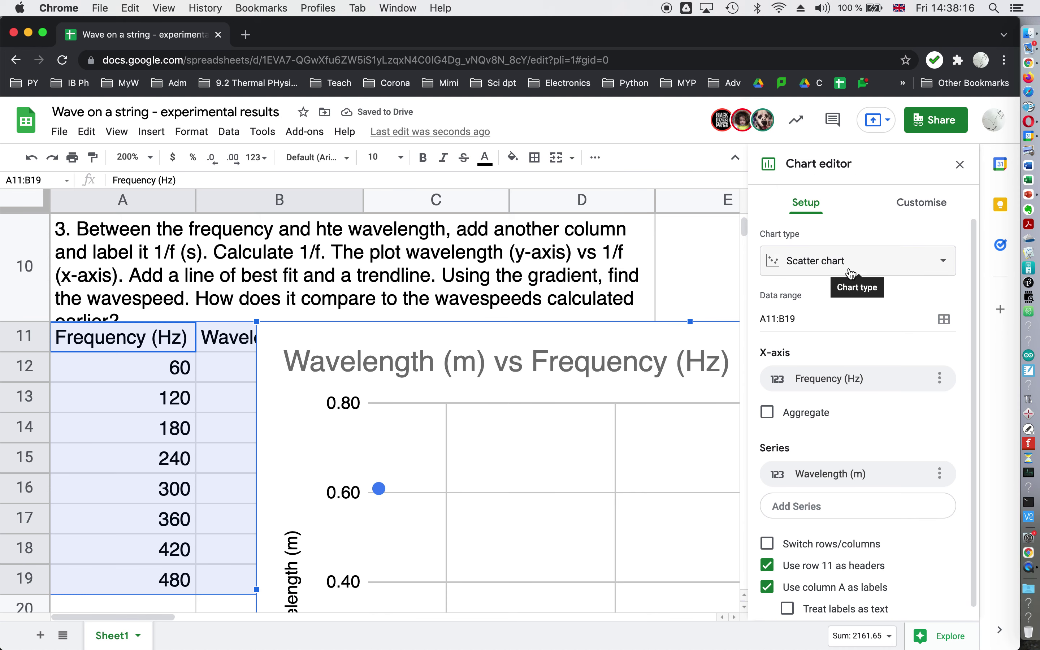
pyautogui.click(854, 272)
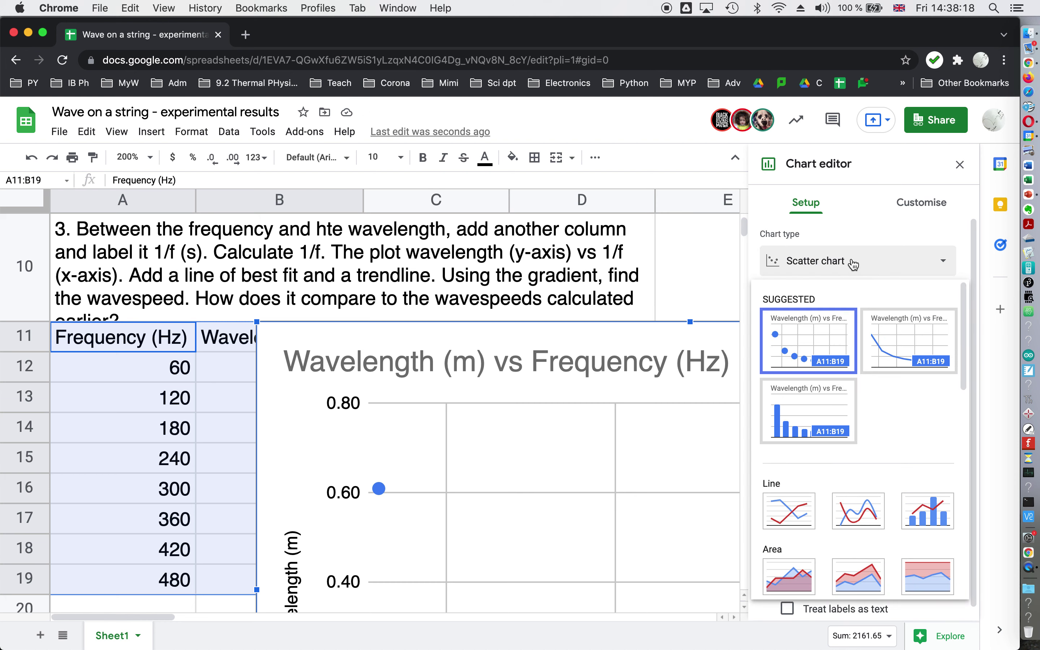
pyautogui.click(853, 262)
# Turn on a Linear trend line for the wavelength series under Customise > Series.
pyautogui.click(918, 204)
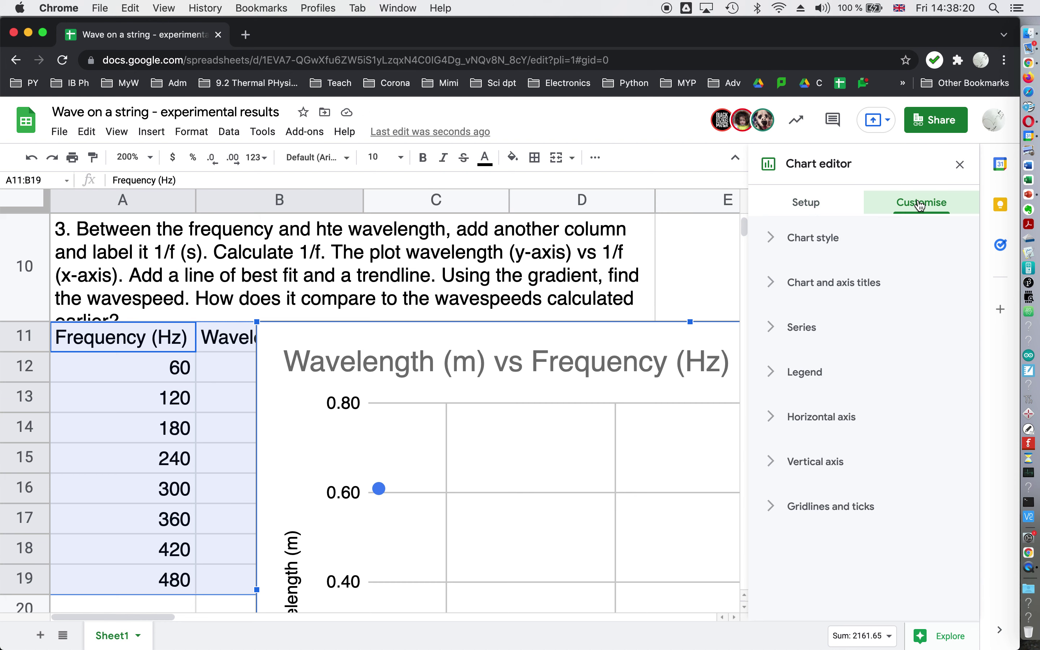
pyautogui.click(800, 332)
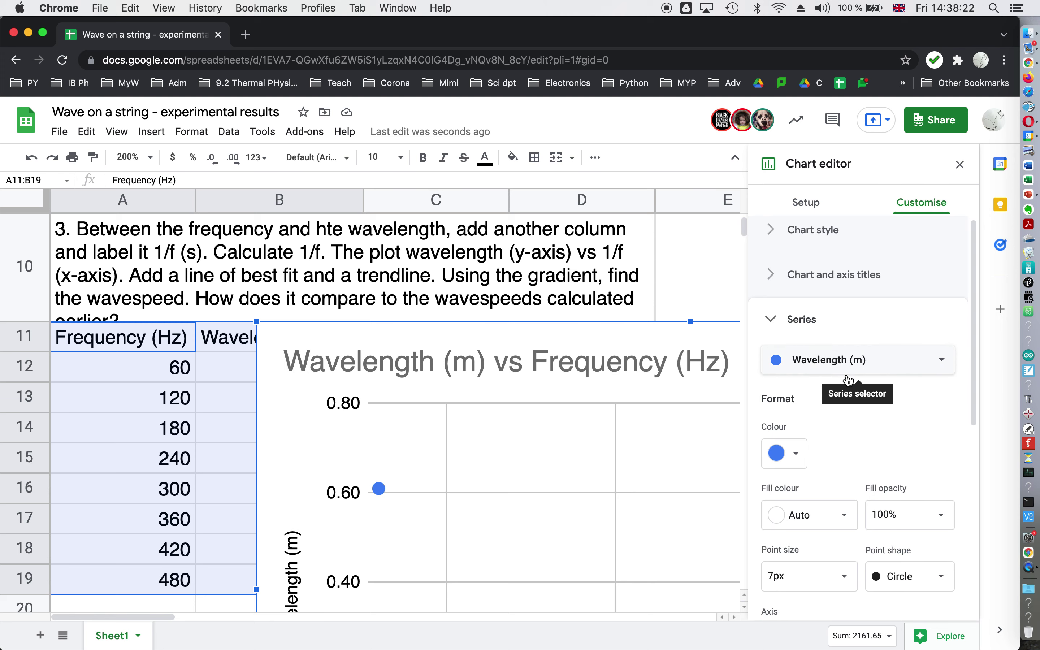
pyautogui.scroll(-5, 816, 352)
pyautogui.scroll(4, 846, 379)
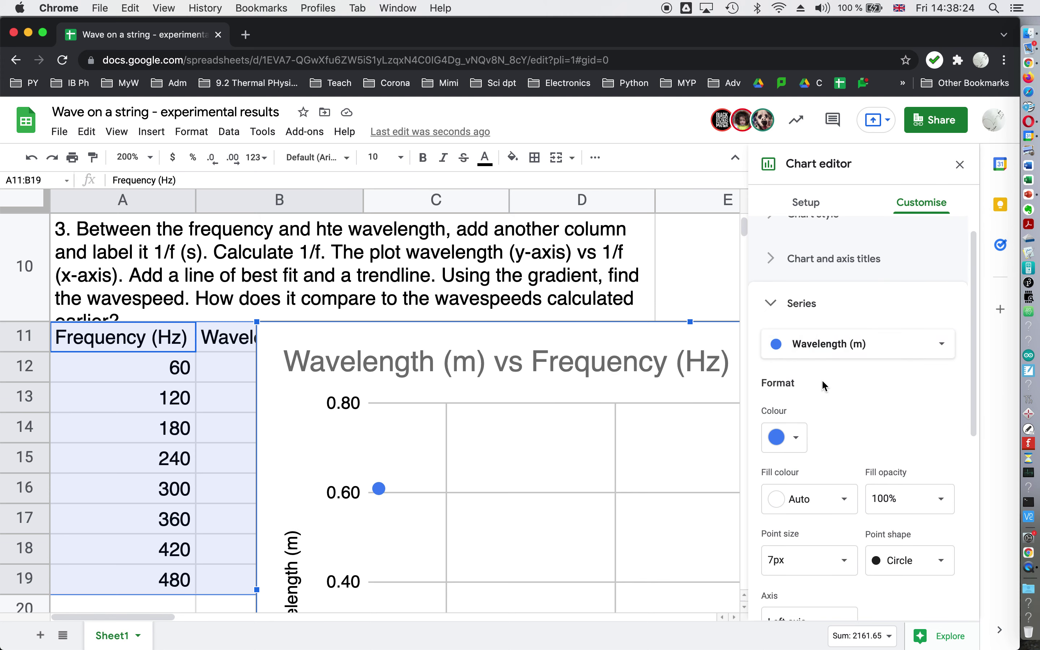
pyautogui.scroll(-5, 821, 379)
pyautogui.click(769, 540)
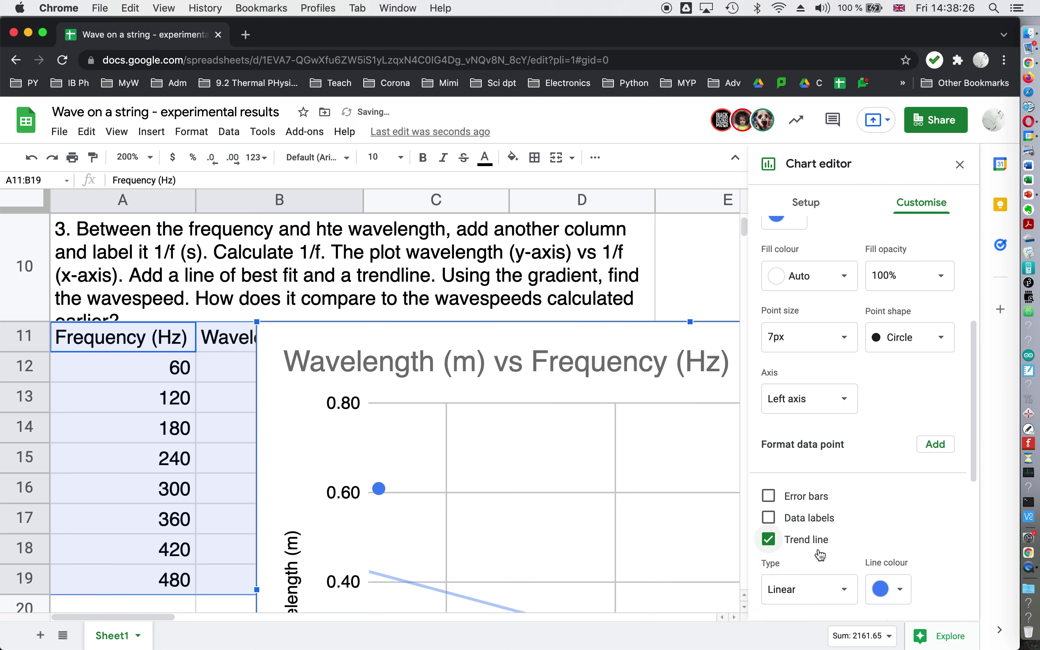
pyautogui.scroll(-6, 817, 517)
pyautogui.click(834, 322)
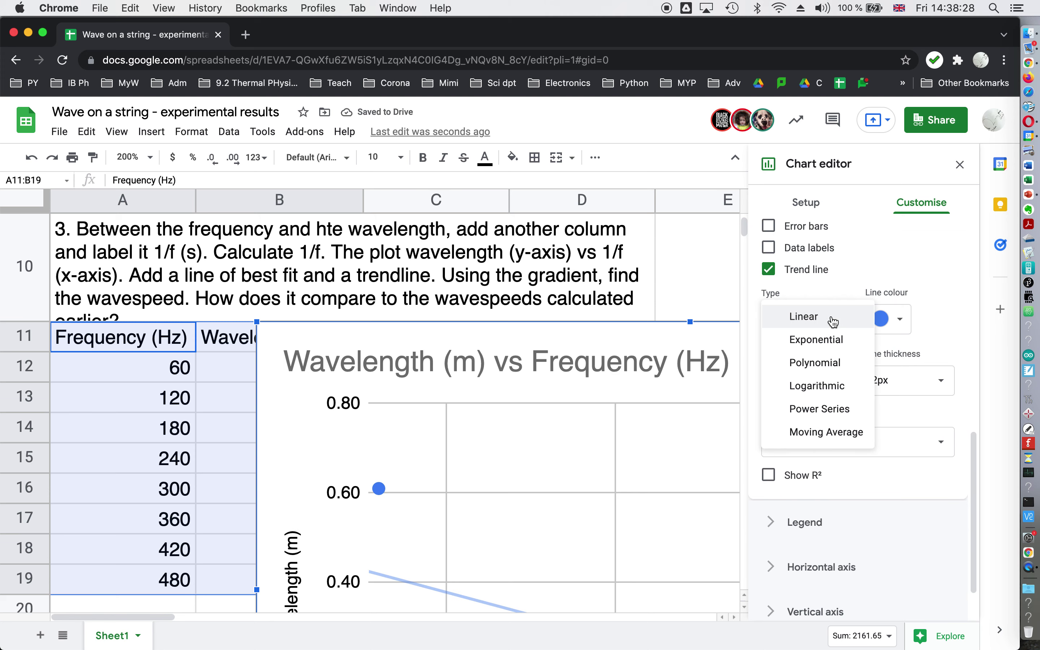
pyautogui.click(825, 320)
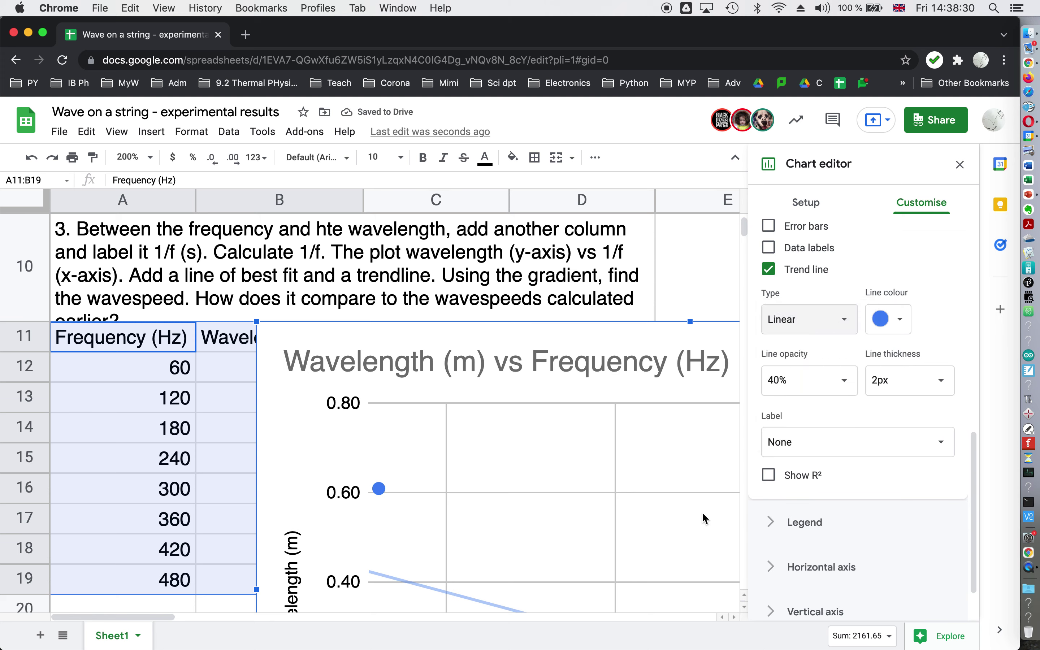
# Zoom back to 100% so the whole chart and trendline are visible.
pyautogui.click(133, 157)
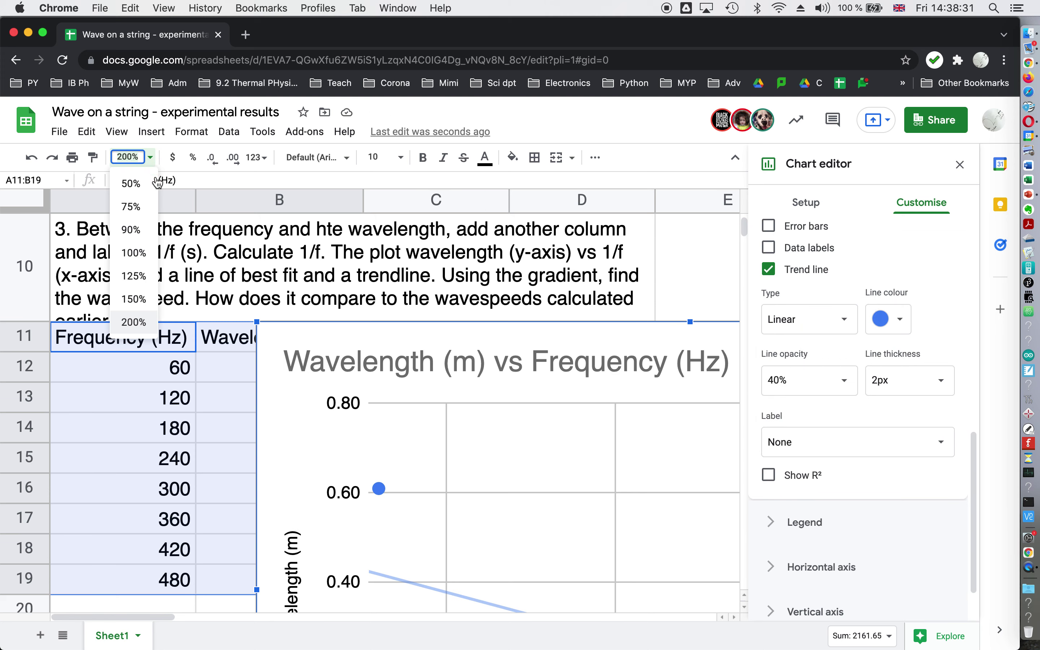
pyautogui.click(142, 252)
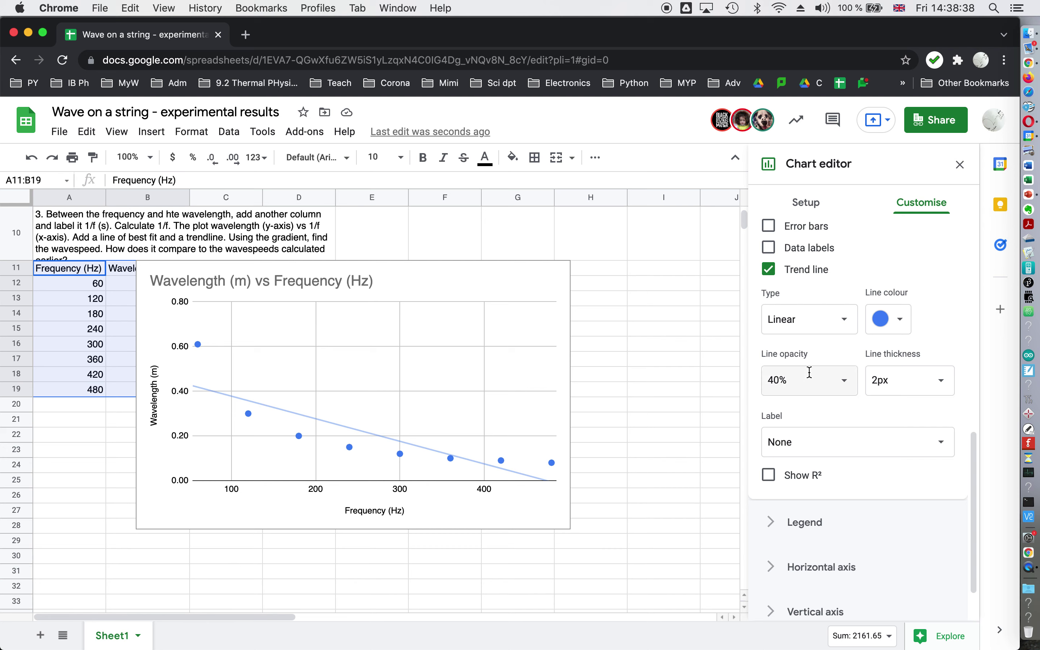
pyautogui.click(833, 324)
# Change the trendline to Power series labelled with its equation, 33.5x^-0.984.
pyautogui.click(826, 409)
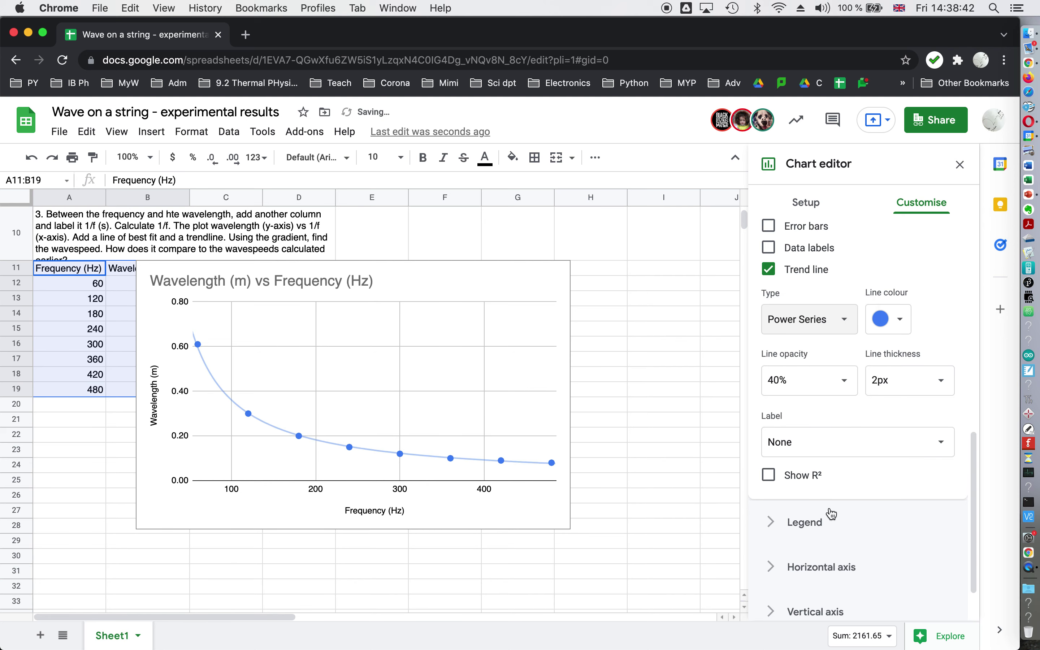
pyautogui.click(831, 438)
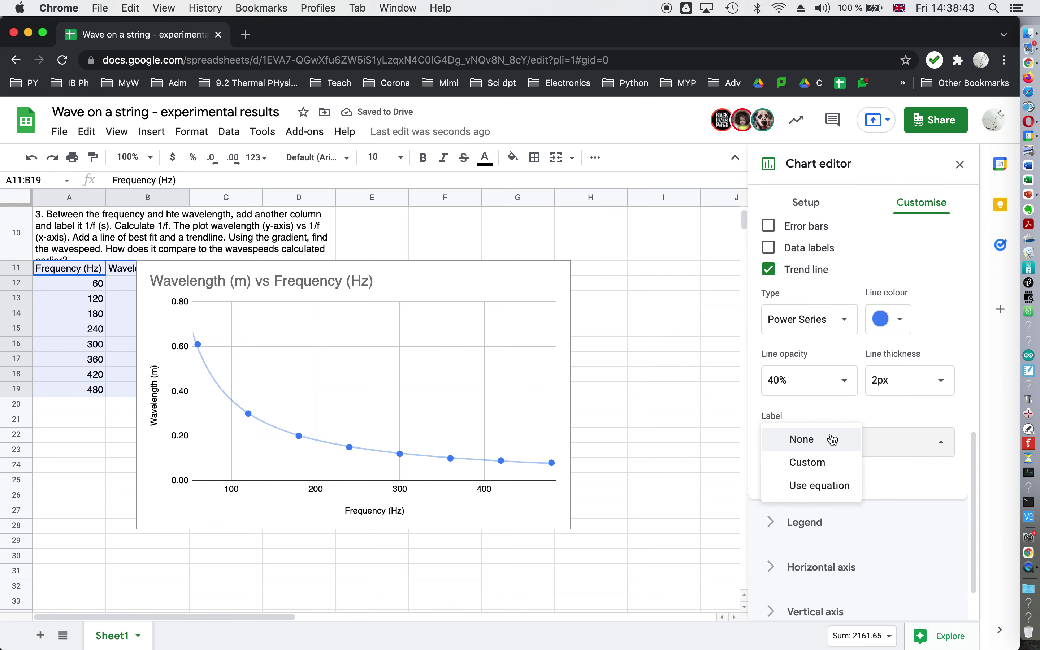
pyautogui.click(811, 489)
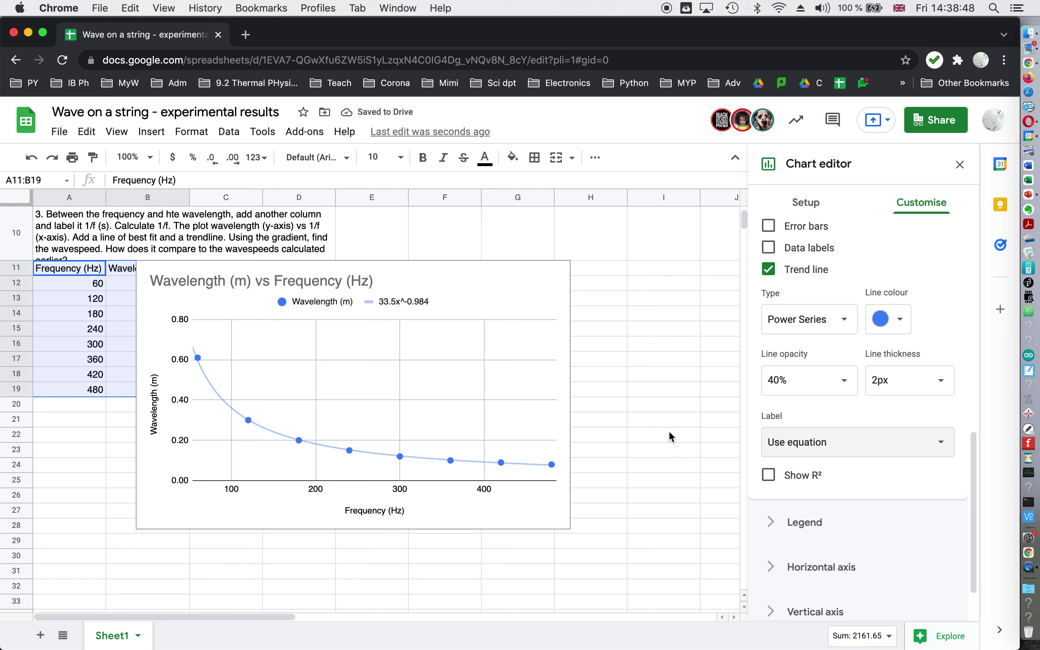
# Close the chart editor and drag the chart right, clear of the wavespeed column.
pyautogui.click(489, 278)
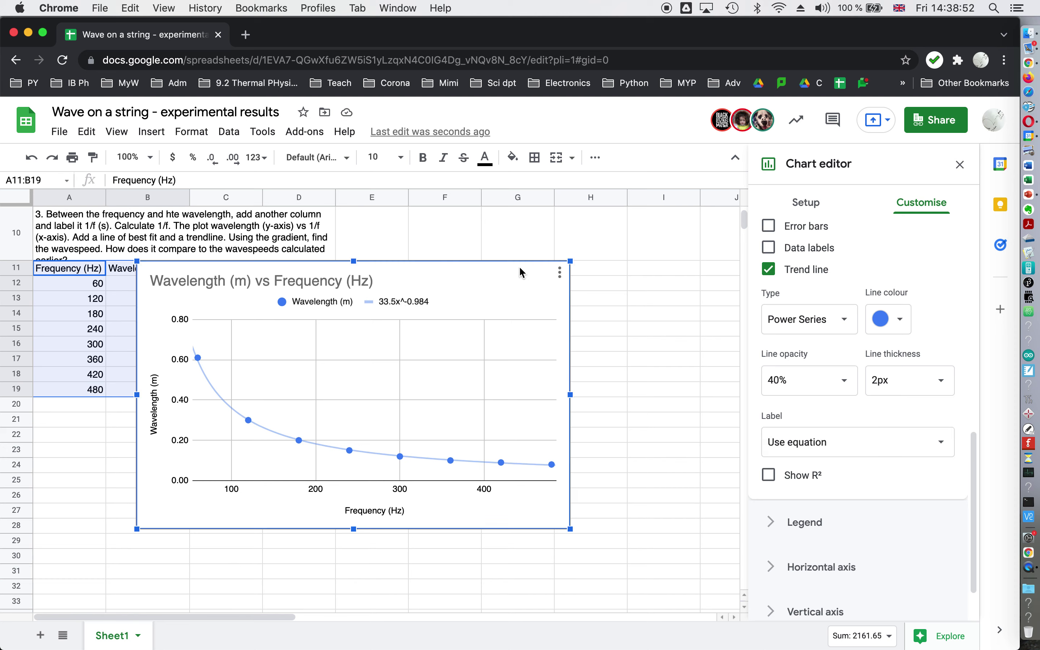
pyautogui.moveTo(521, 271); pyautogui.dragTo(651, 260)
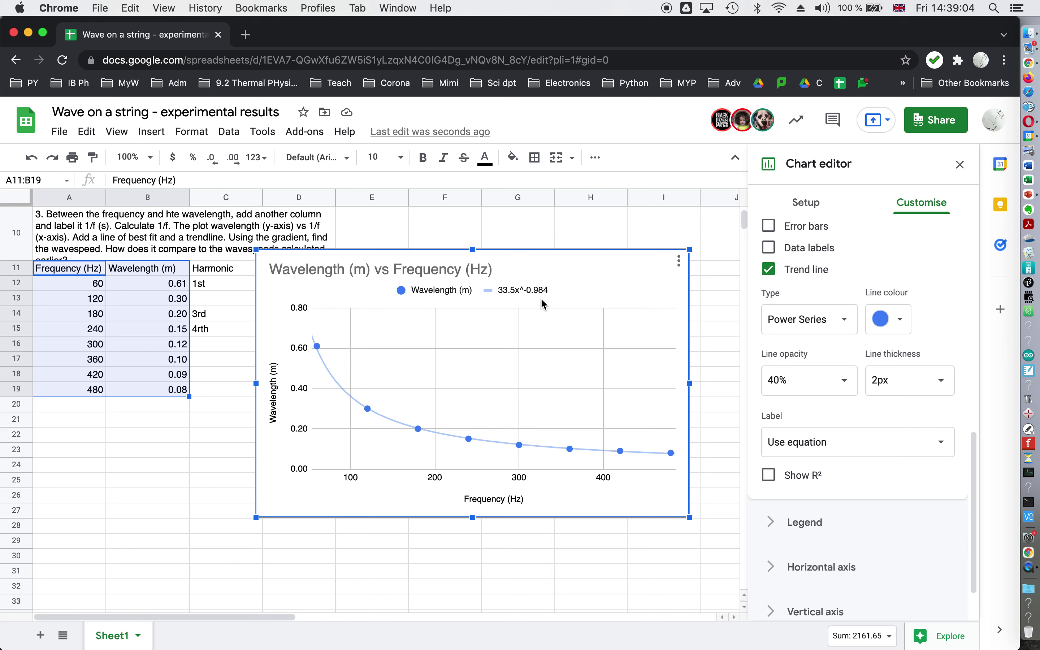
pyautogui.click(960, 165)
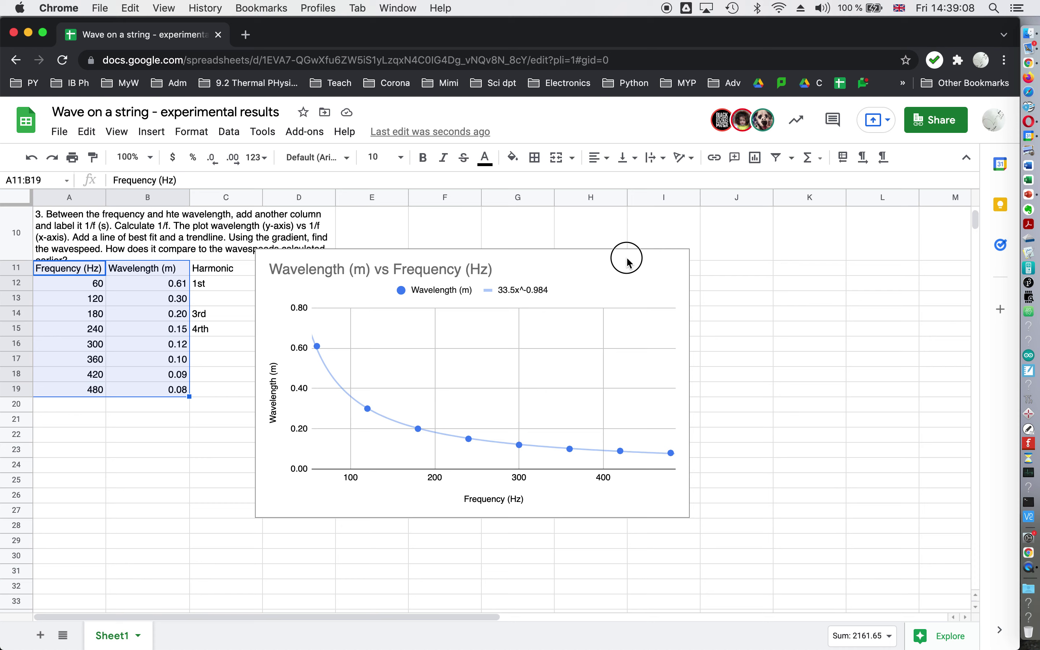
pyautogui.rightClick(631, 272)
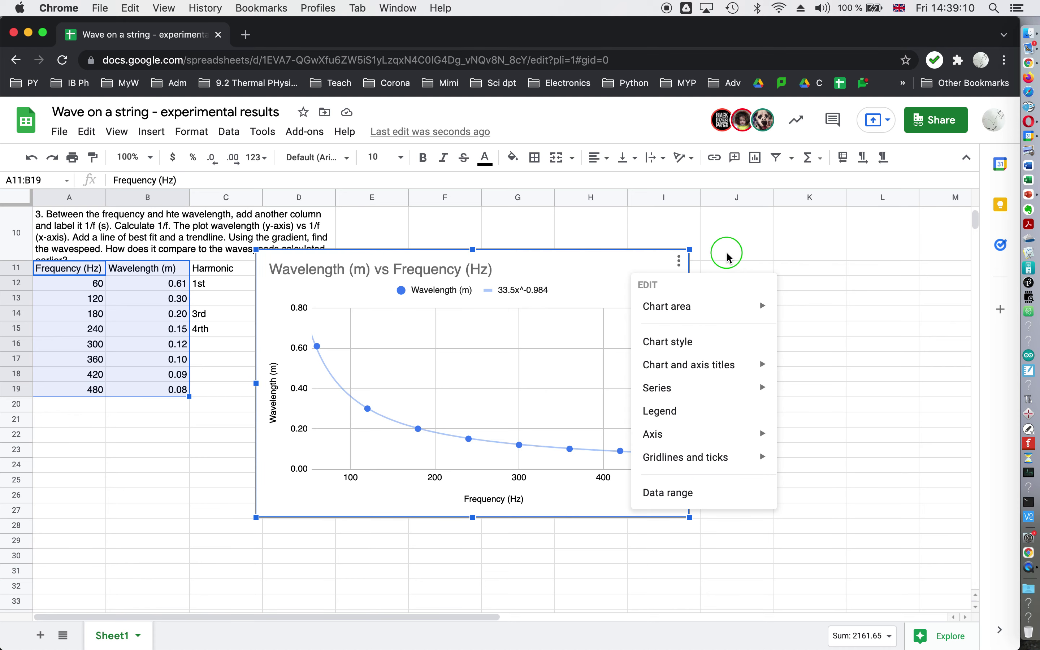
pyautogui.click(590, 264)
pyautogui.moveTo(590, 264); pyautogui.dragTo(783, 228)
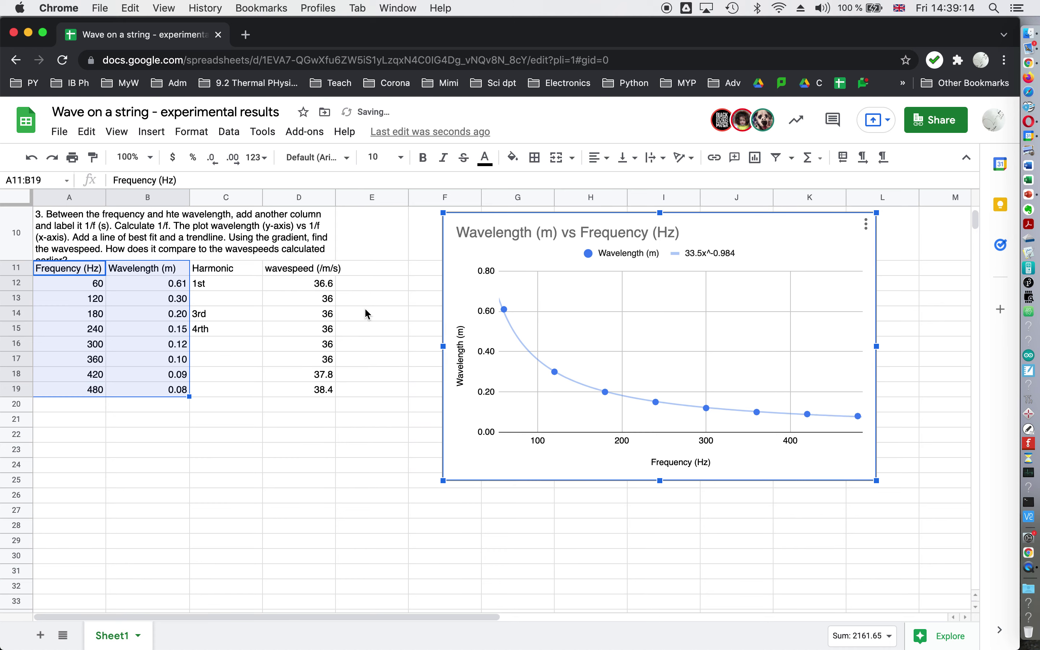
pyautogui.click(241, 409)
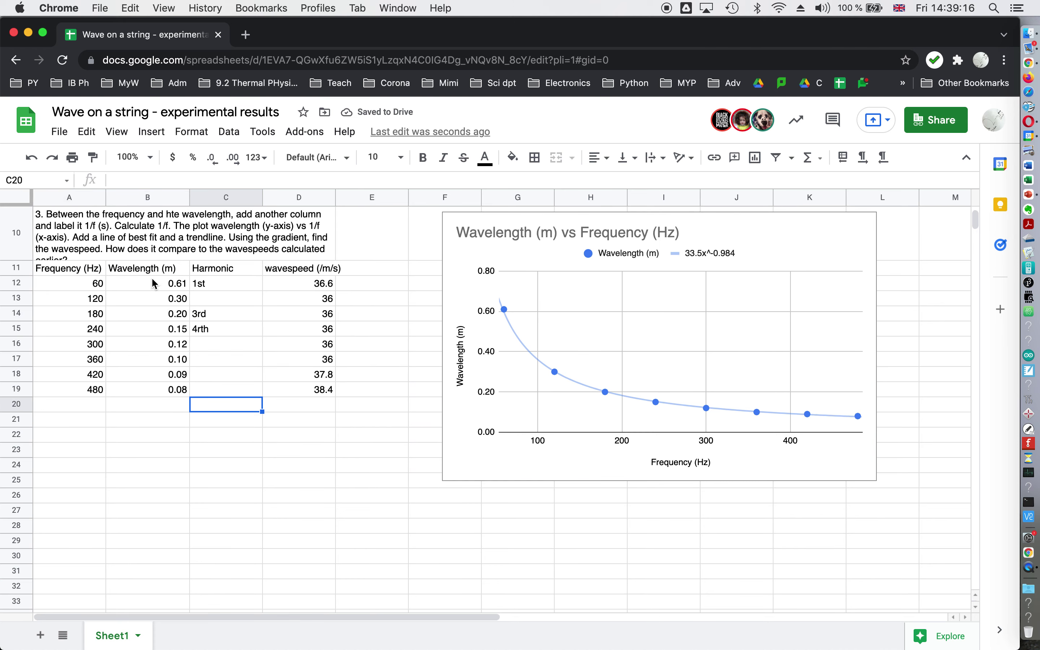
# Insert a new column left of Wavelength with the heading '1/f' in B11.
pyautogui.click(146, 198)
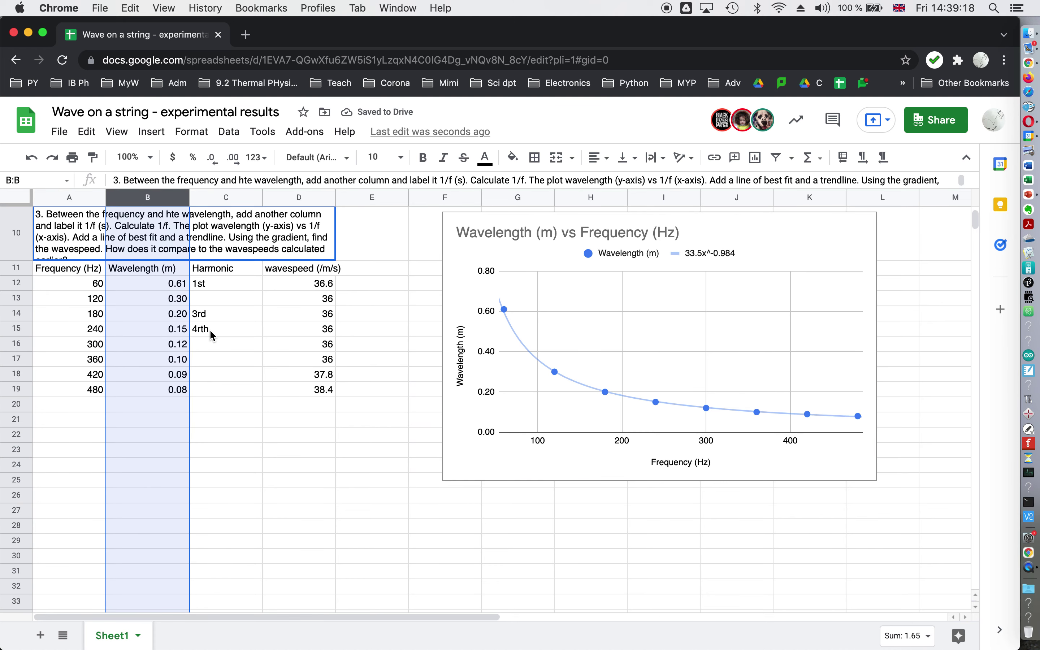
pyautogui.click(151, 131)
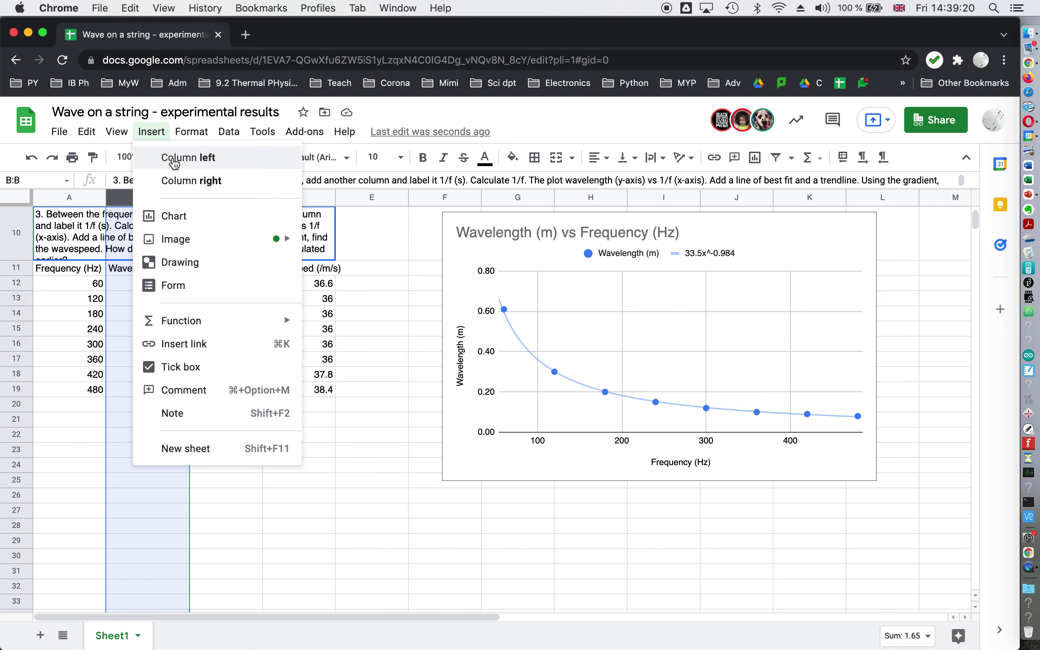
pyautogui.click(189, 158)
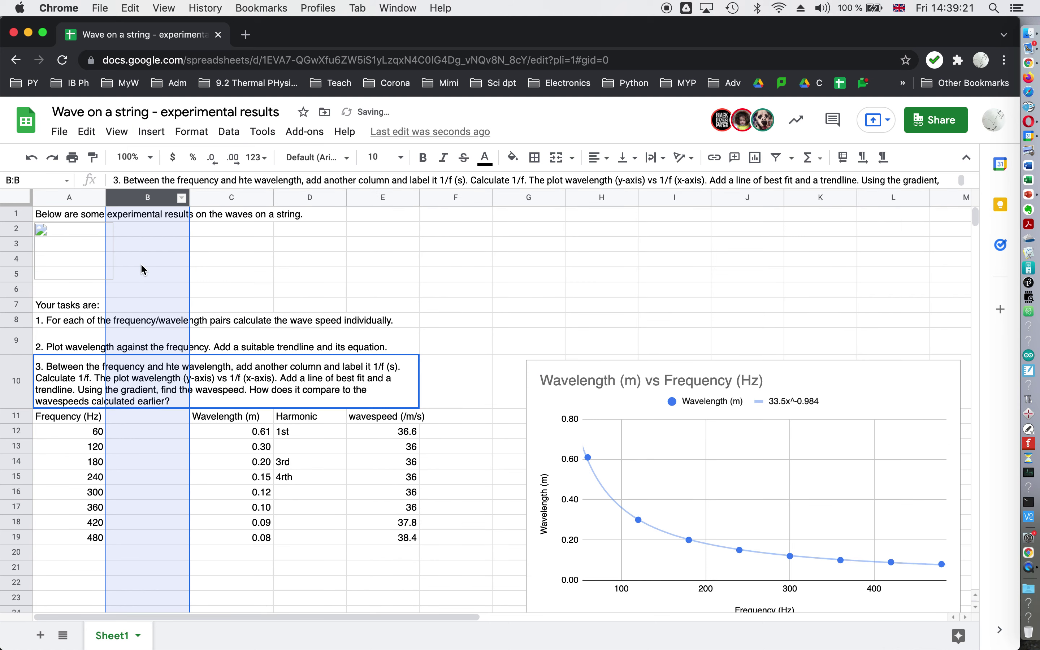
pyautogui.click(147, 421)
pyautogui.write('1/f (s')
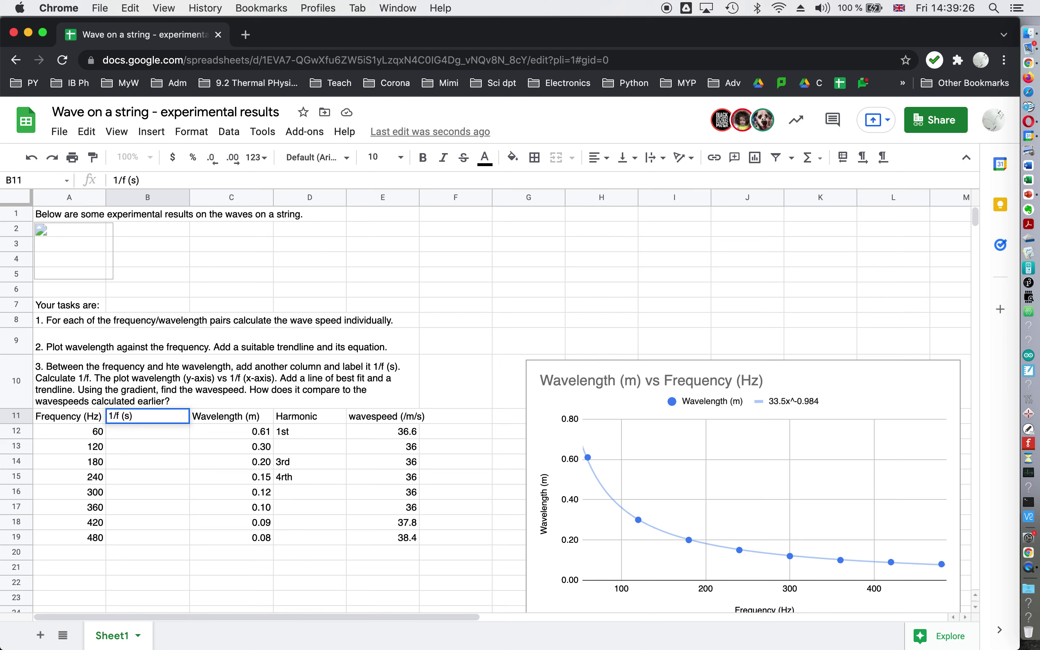
pyautogui.press('Return')
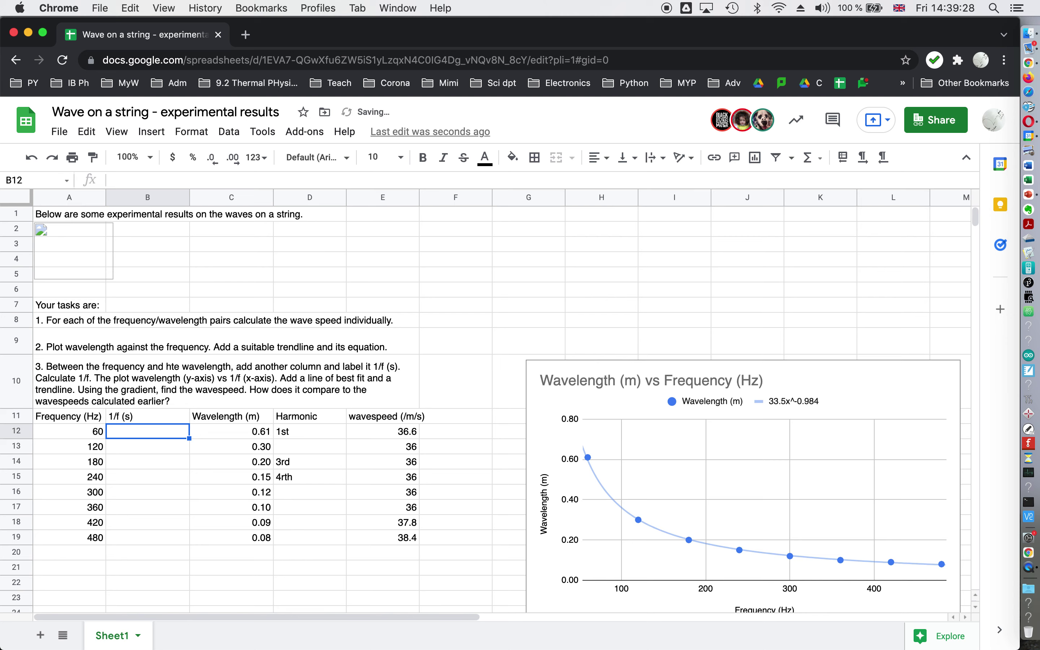
# Enter =1/A12 in B12 and auto-fill it down to B19.
pyautogui.write('=1/')
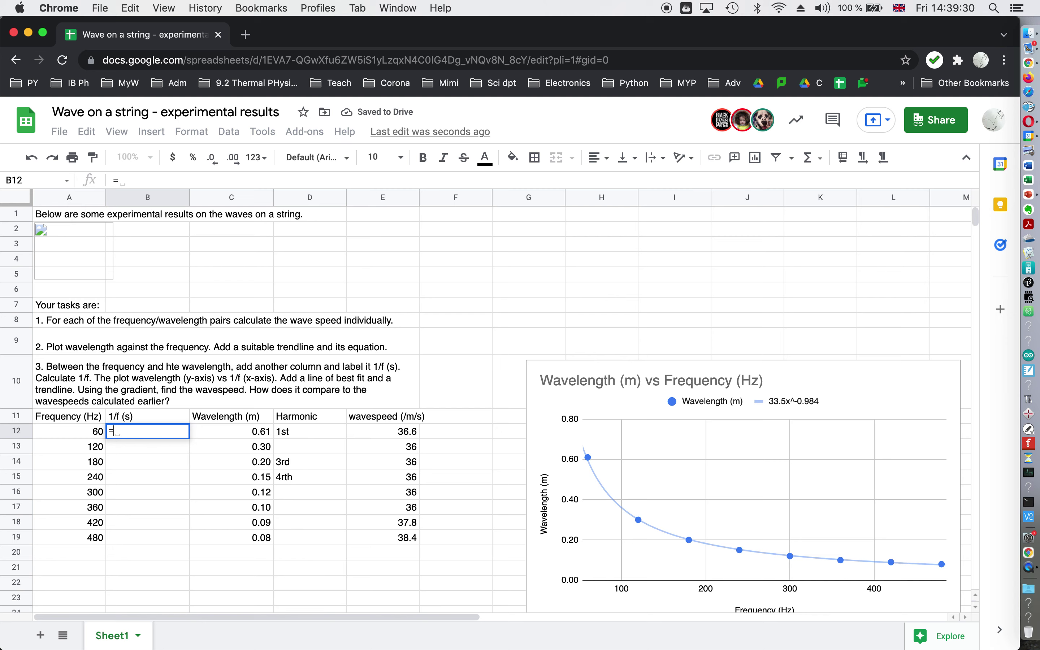
pyautogui.click(89, 431)
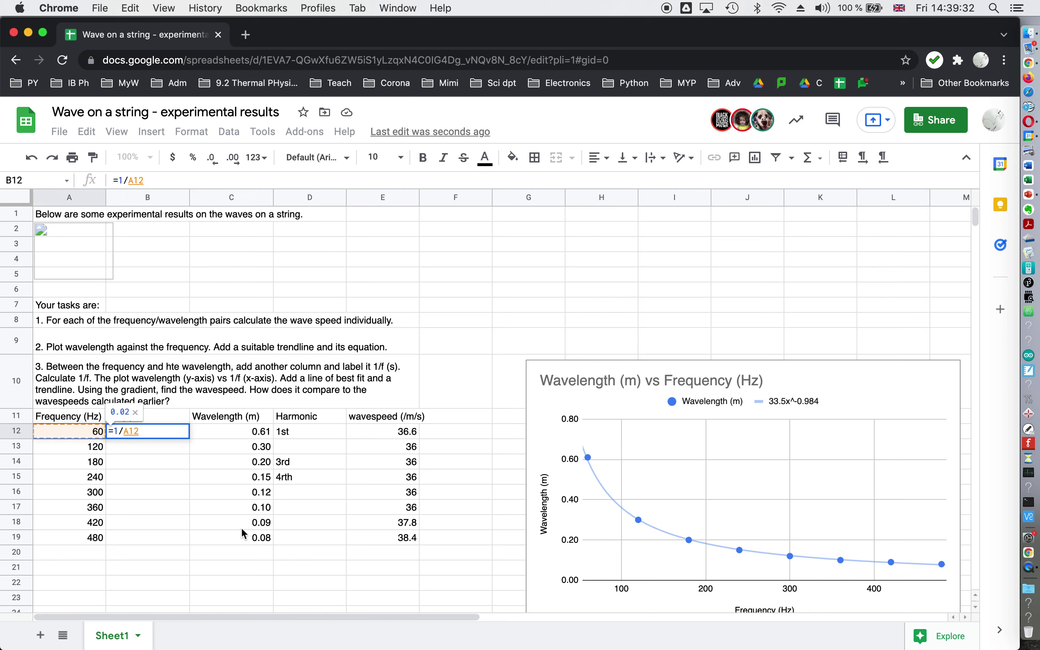
pyautogui.press('Return')
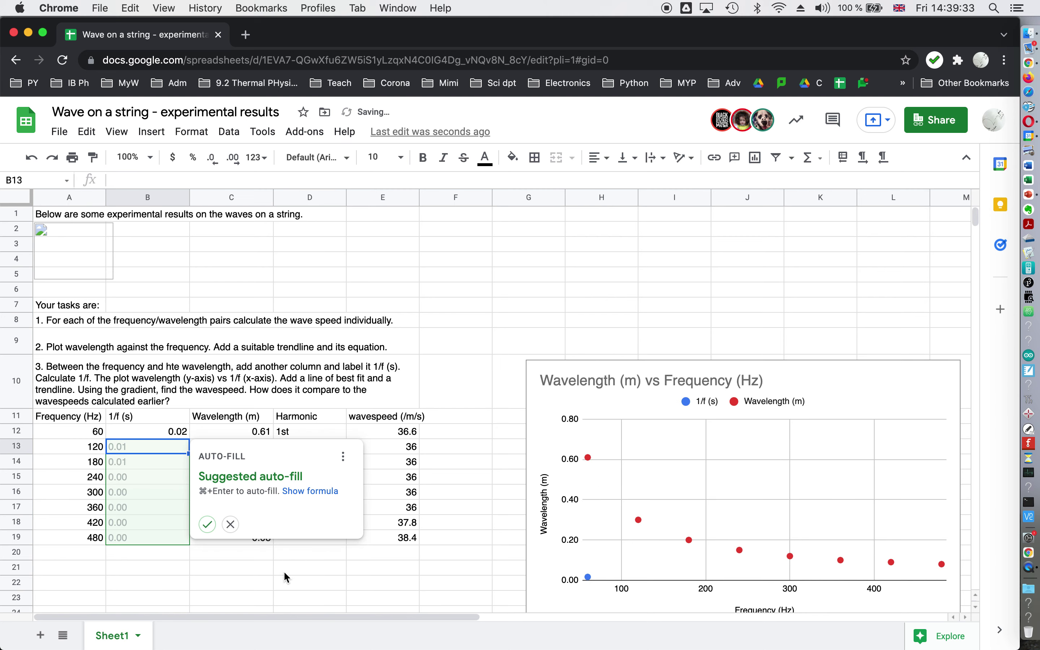
pyautogui.click(208, 524)
# Show the 1/f values in B12:B19 to five decimal places.
pyautogui.click(162, 435)
pyautogui.moveTo(162, 456); pyautogui.dragTo(169, 539)
pyautogui.click(233, 160)
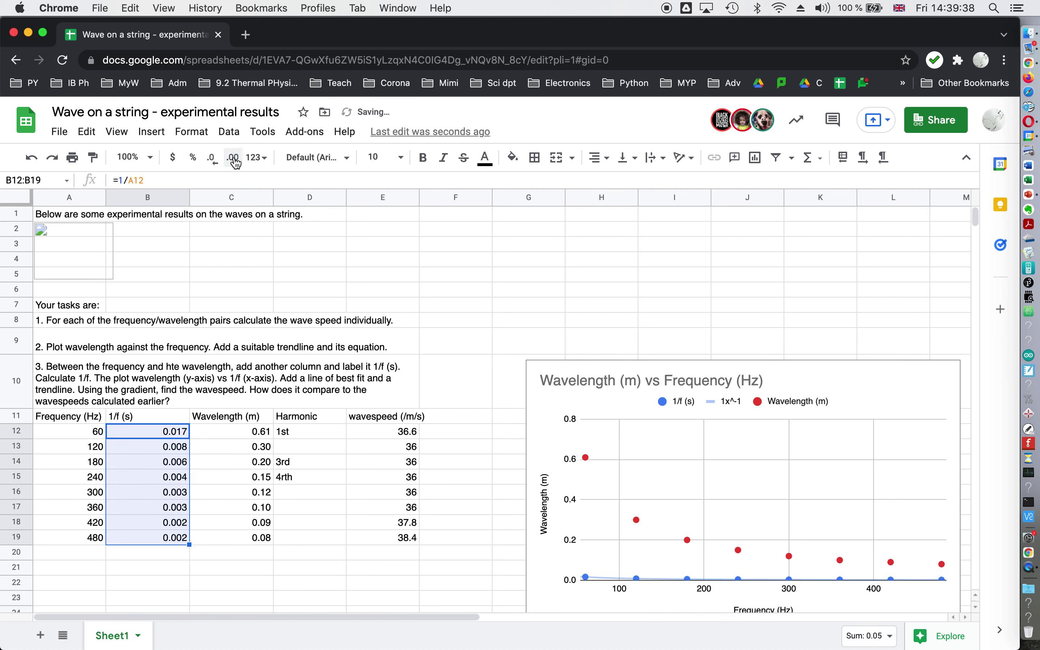
pyautogui.click(234, 160)
pyautogui.click(235, 160)
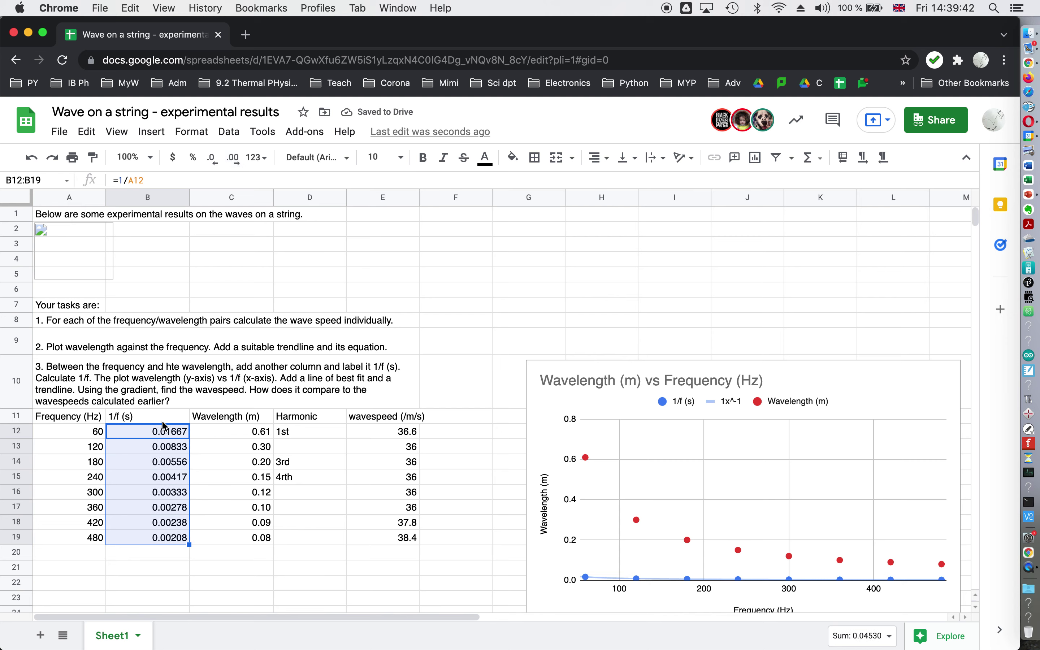
# Insert a scatter chart of wavelength against 1/f from B11:C19.
pyautogui.moveTo(162, 419); pyautogui.dragTo(228, 543)
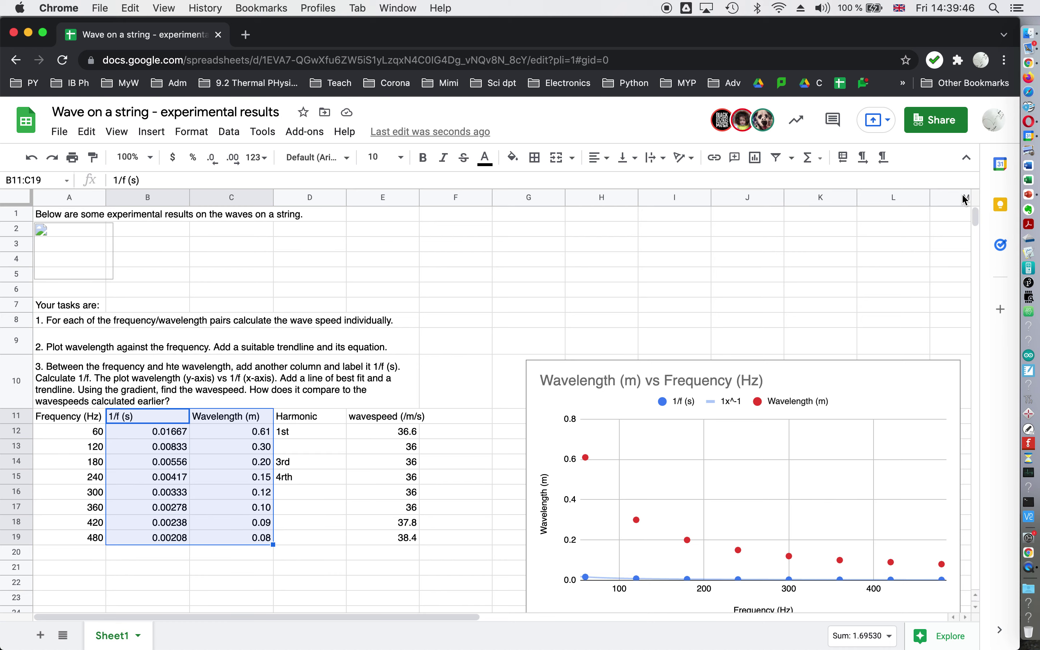
pyautogui.click(756, 158)
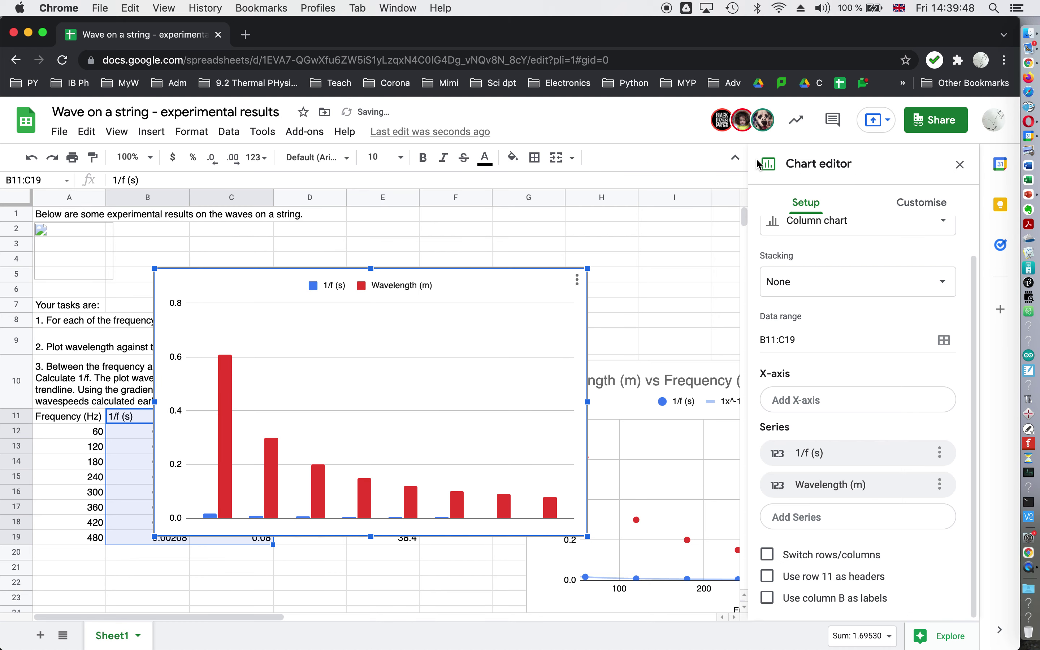
pyautogui.click(835, 232)
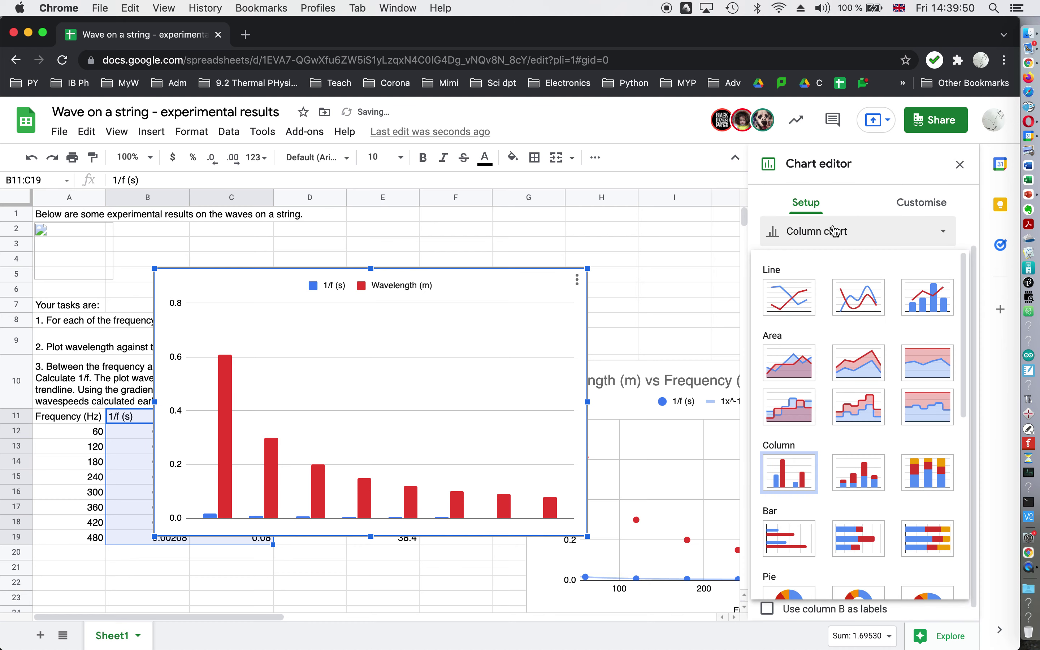
pyautogui.scroll(-5, 804, 462)
pyautogui.click(790, 418)
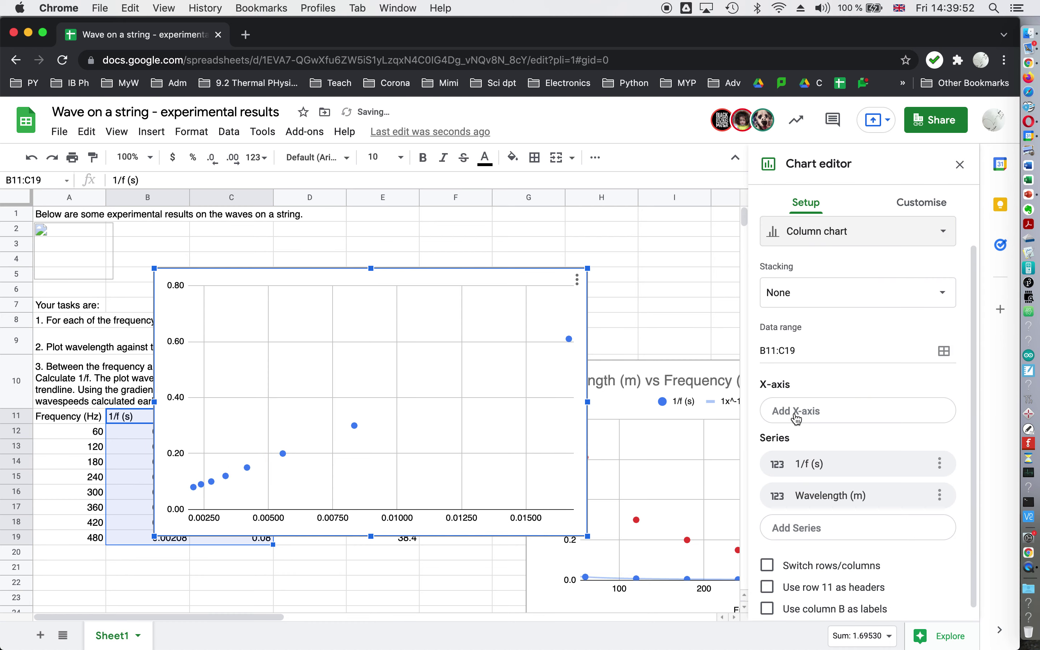
# Add a linear trend line labelled with its equation, 36.5*x + -2.24E-04.
pyautogui.click(929, 204)
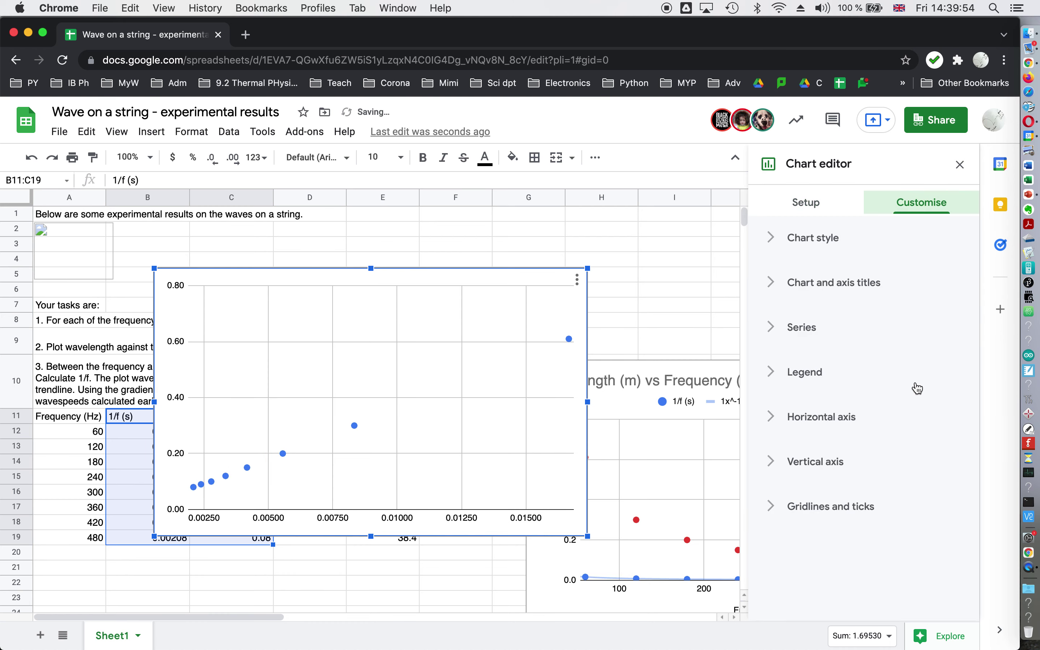
pyautogui.click(800, 329)
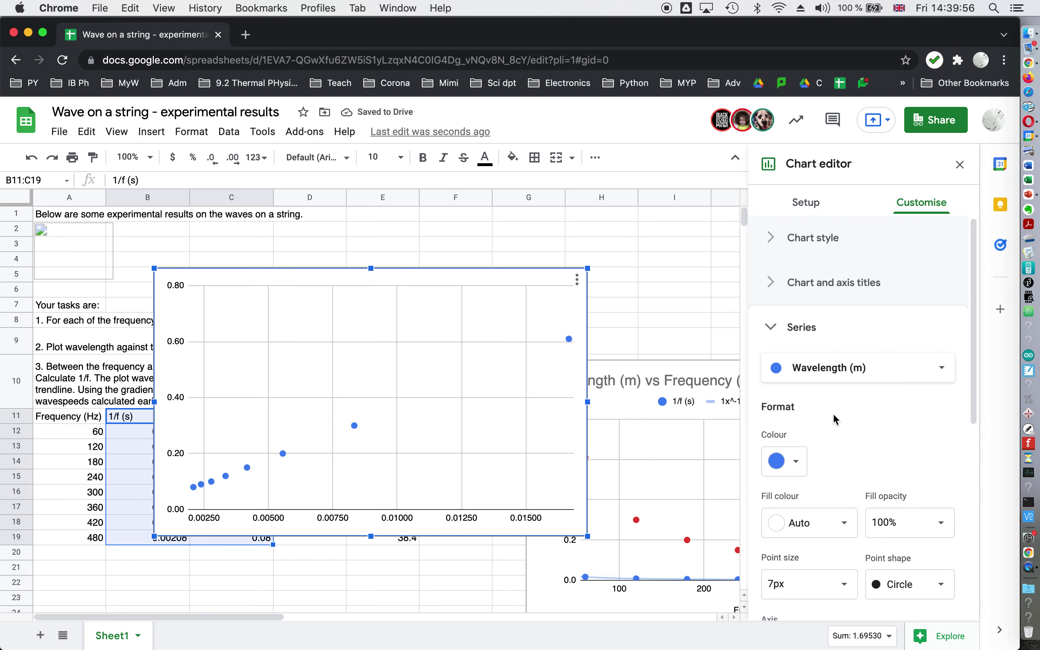
pyautogui.scroll(-3, 804, 417)
pyautogui.scroll(-3, 853, 481)
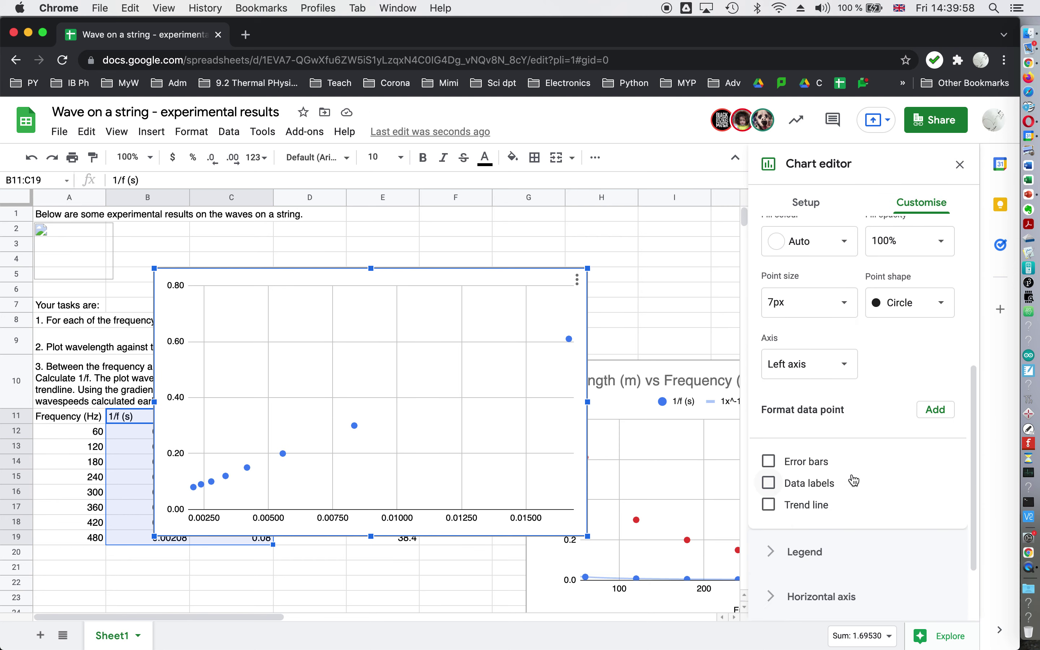
pyautogui.click(792, 501)
pyautogui.scroll(-4, 838, 517)
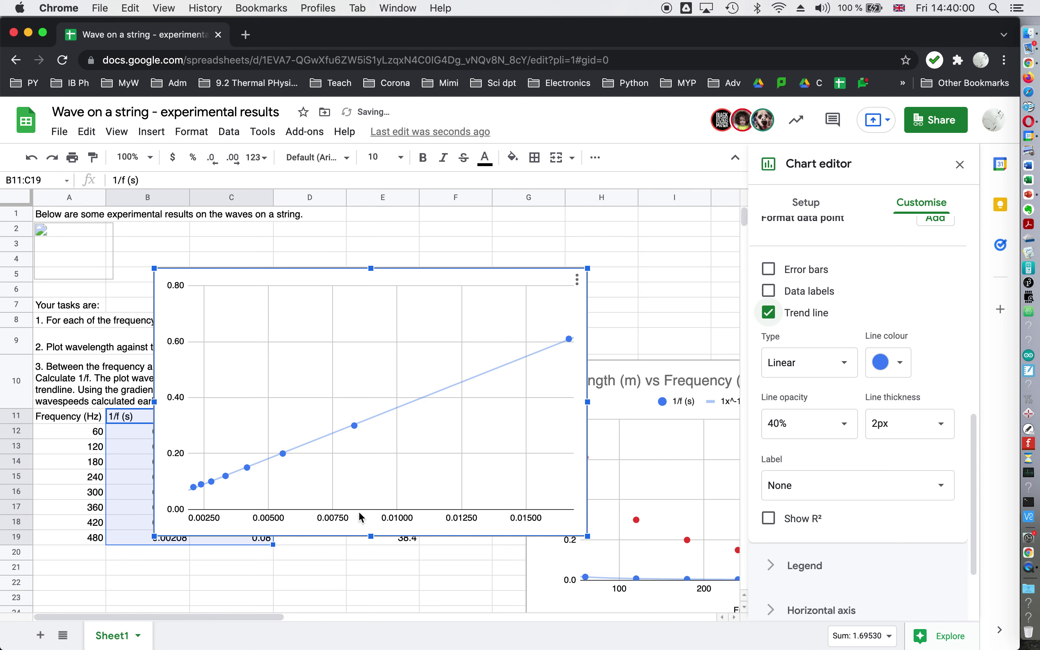
pyautogui.click(819, 488)
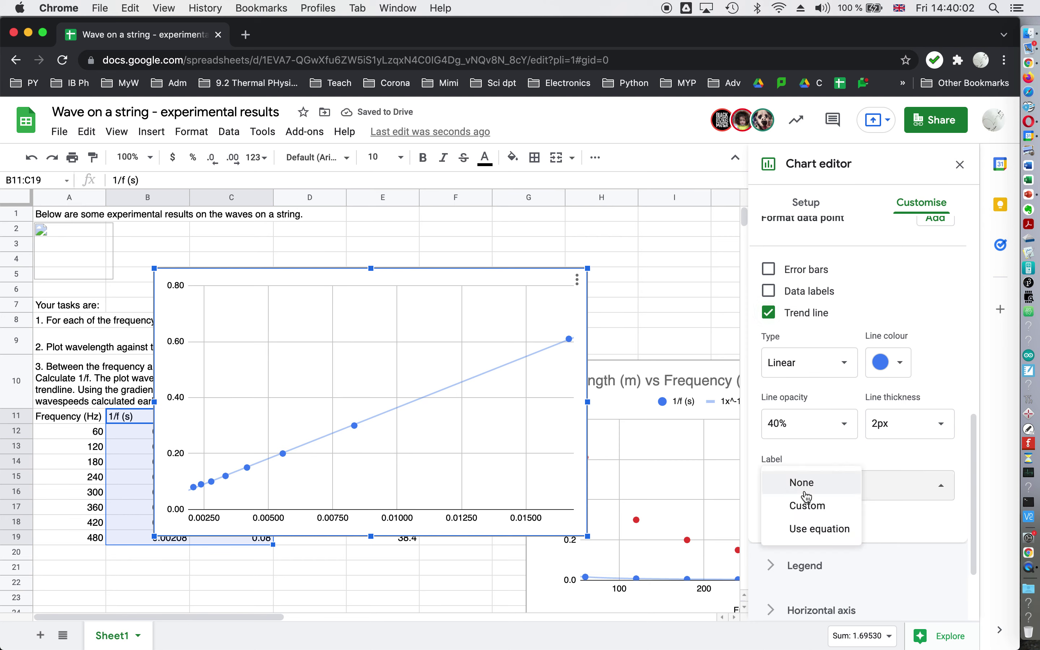
pyautogui.click(817, 527)
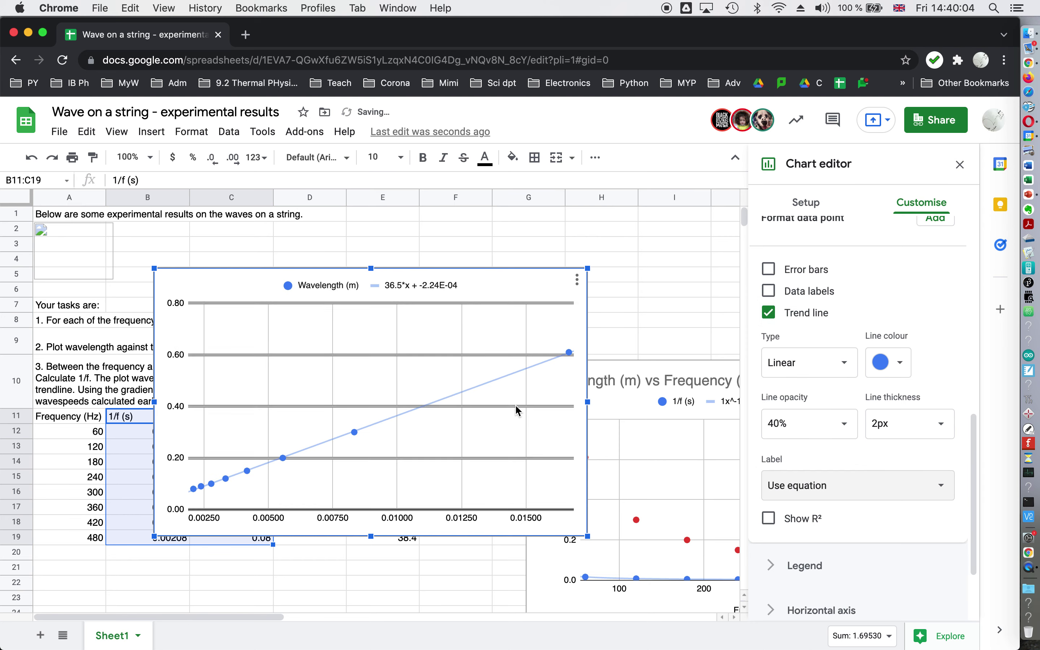
# Close the chart editor and move the 1/f chart up and right beside the table.
pyautogui.click(961, 167)
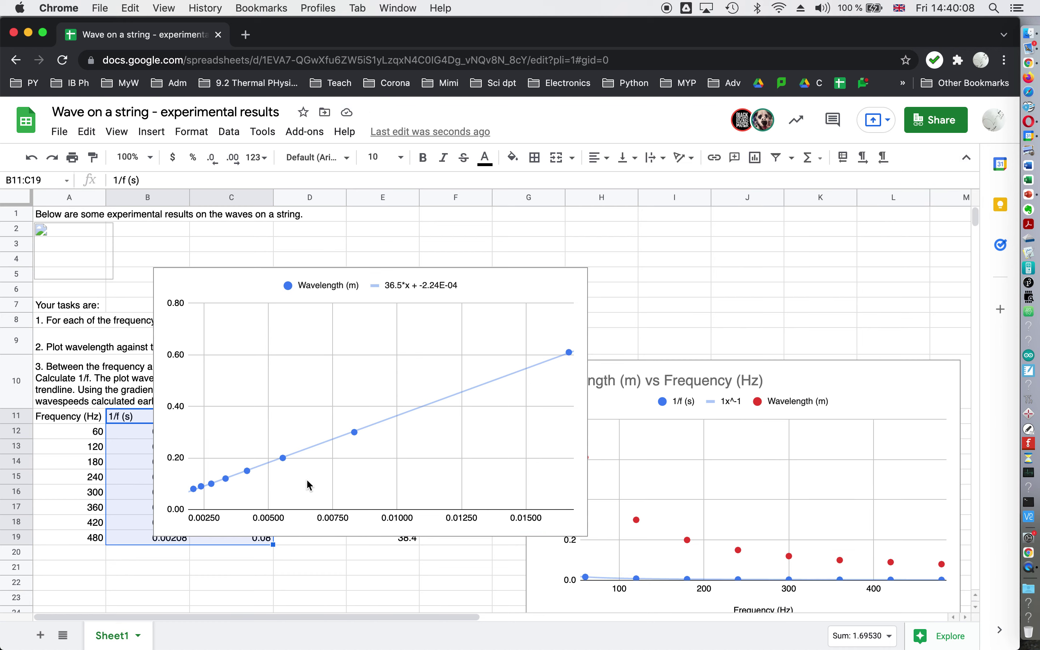
pyautogui.click(514, 276)
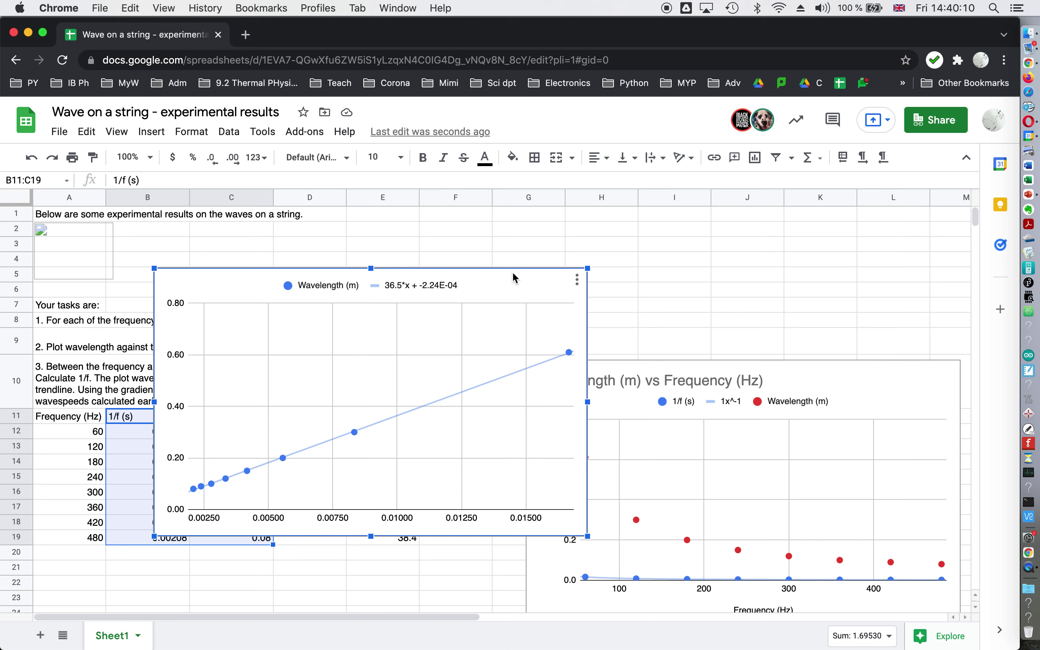
pyautogui.moveTo(570, 260); pyautogui.dragTo(860, 205)
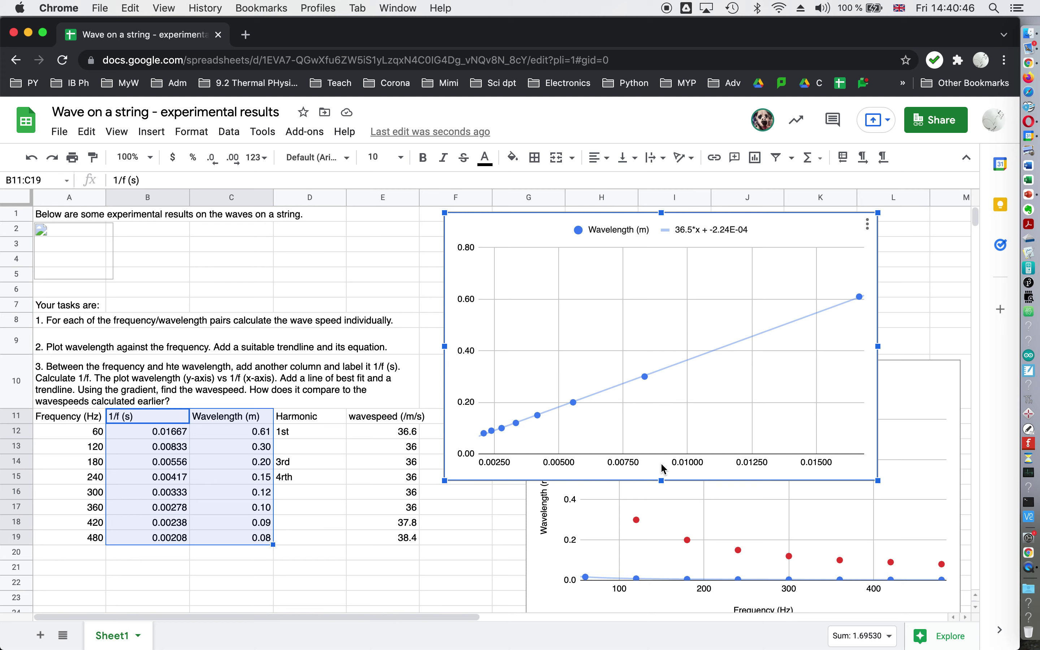
# Select wavespeeds E12:E19 to compare them with the chart's 36.5 gradient.
pyautogui.moveTo(493, 429)
pyautogui.click(400, 437)
pyautogui.moveTo(400, 437); pyautogui.dragTo(411, 544)
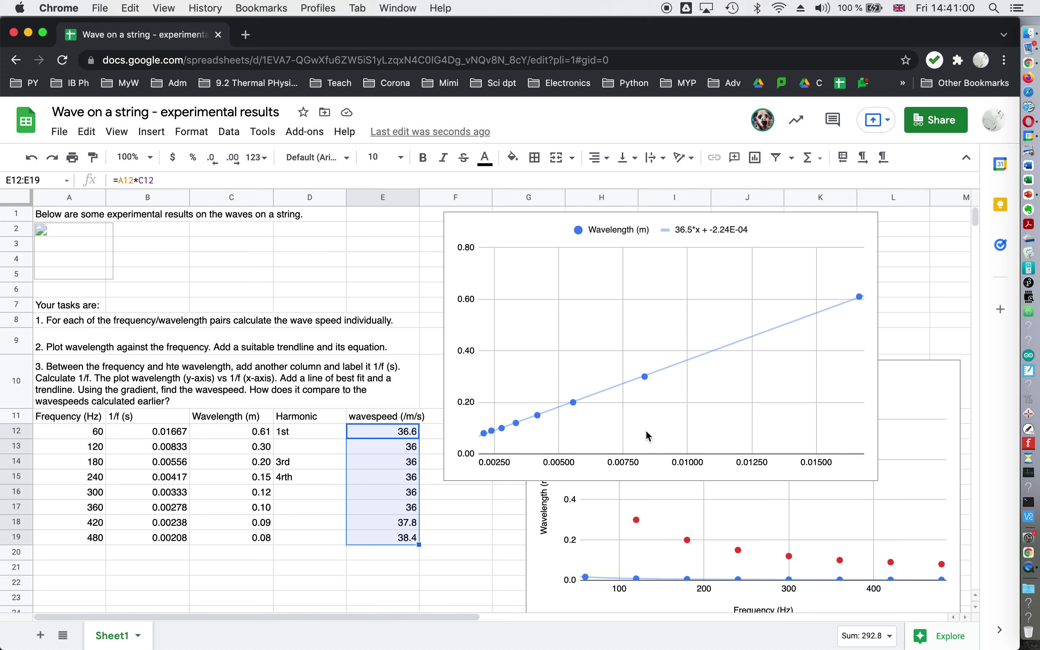
pyautogui.click(576, 235)
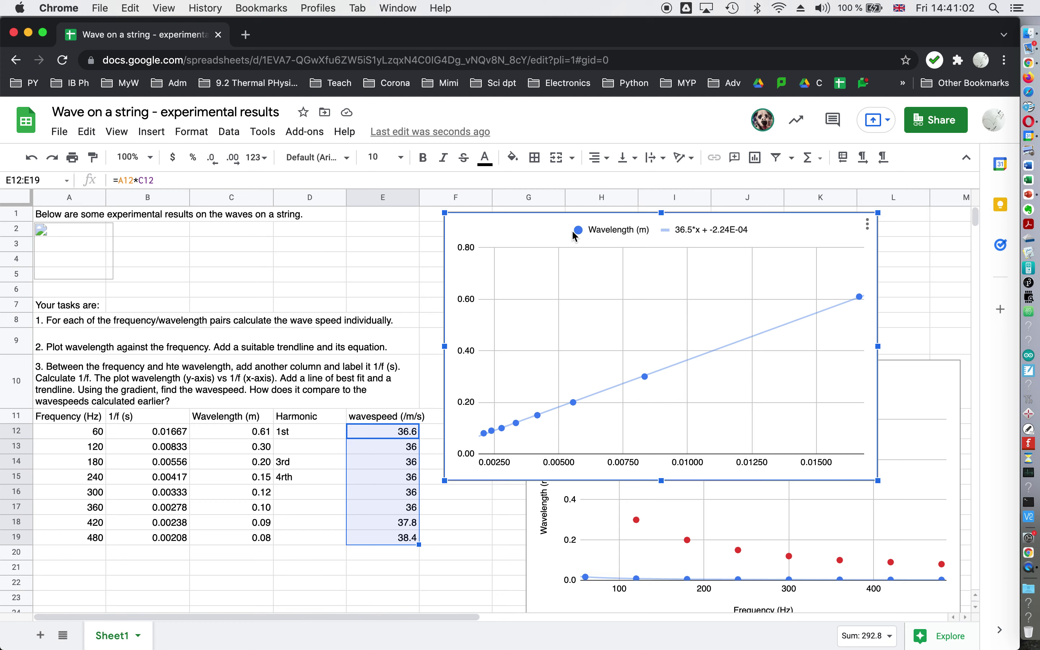